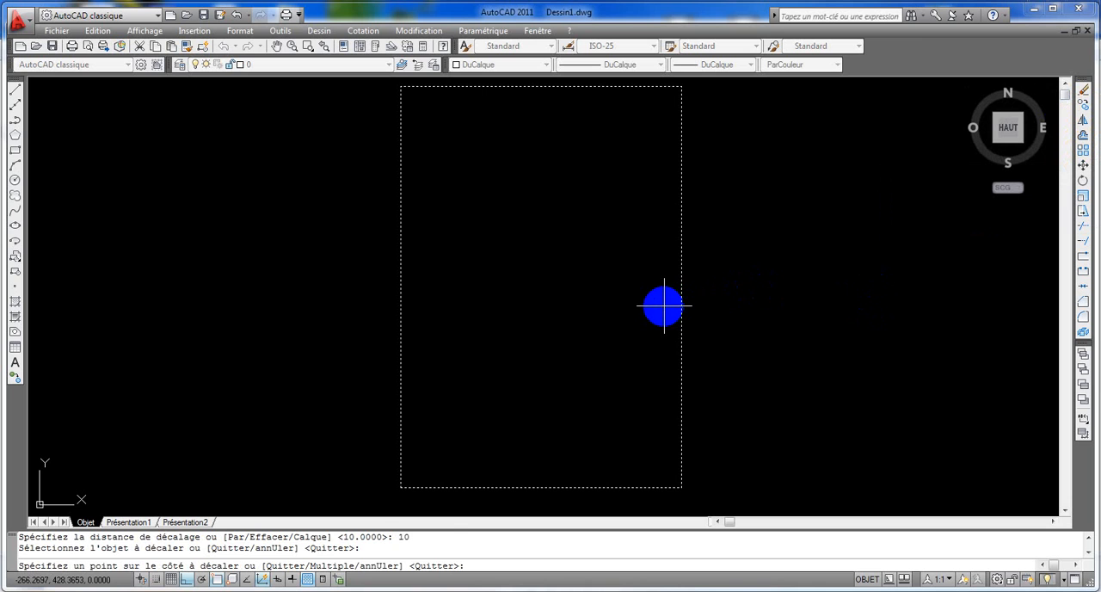
- Offset the outer rectangle 10 inward, and draw a line along the bottom edge of the resulting inner frame
left_click(663, 306)
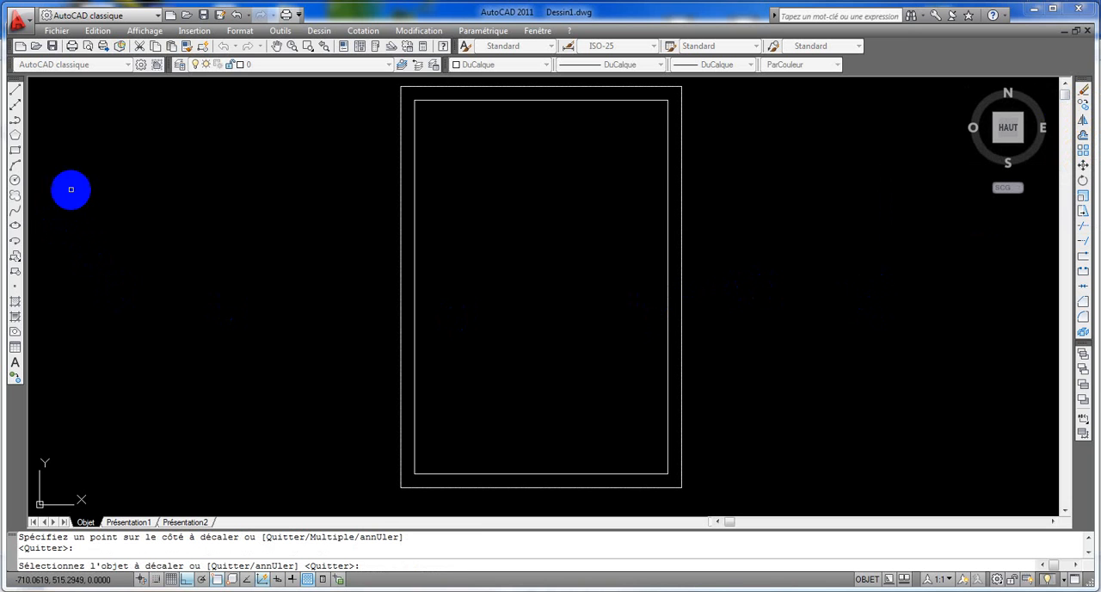
left_click(14, 87)
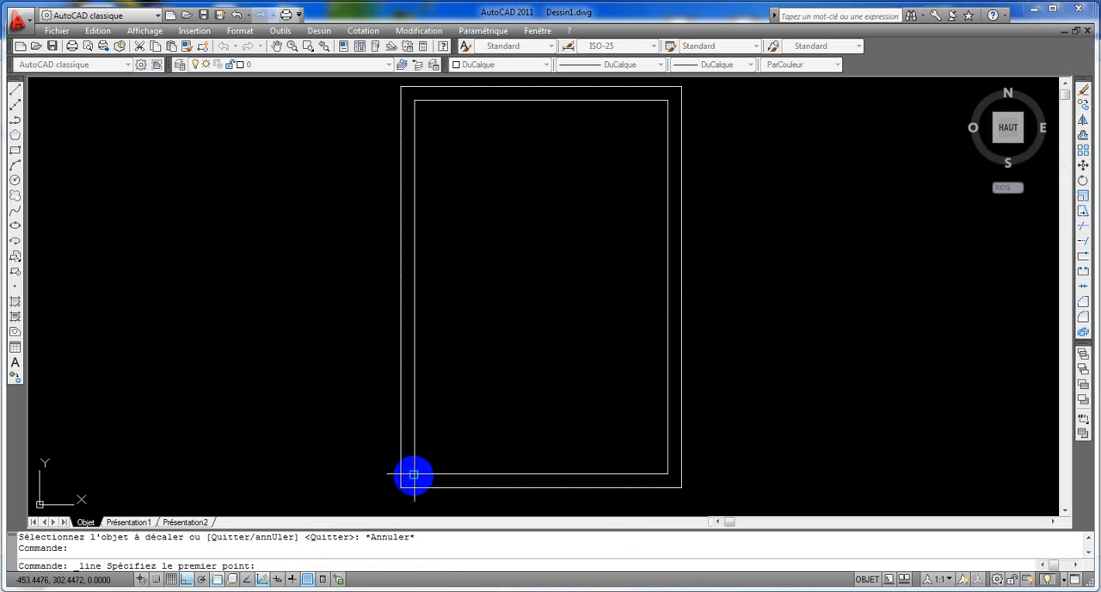
left_click(414, 474)
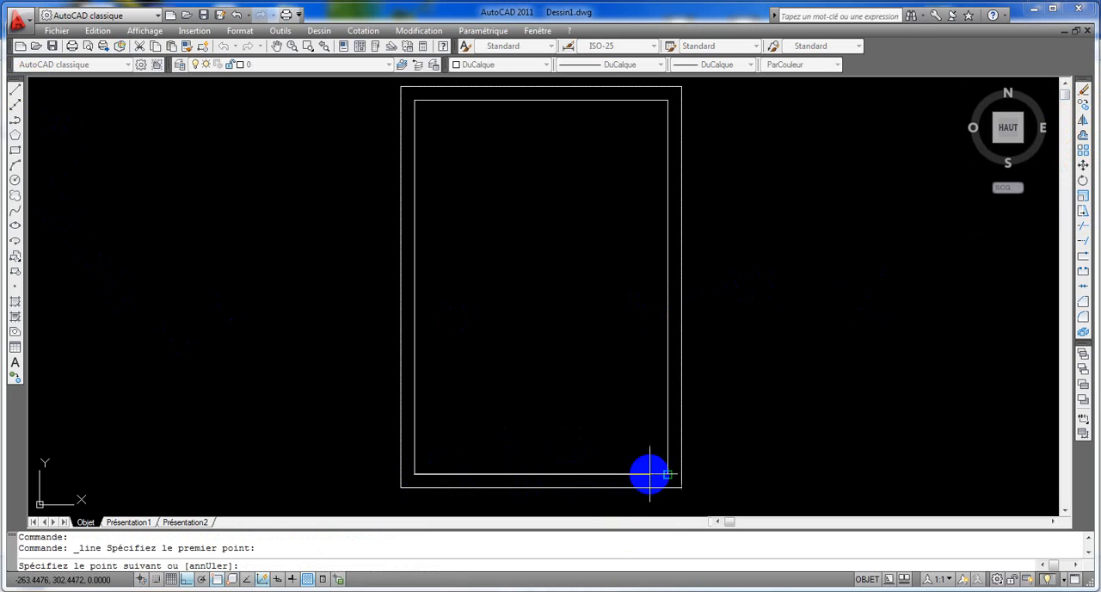
left_click(668, 473)
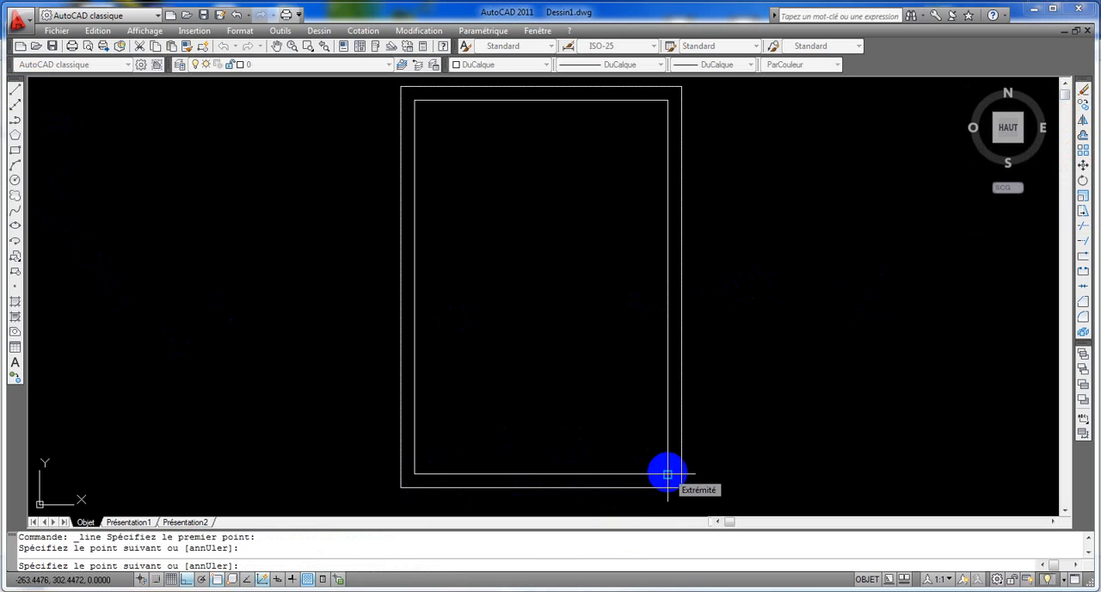
key("Return")
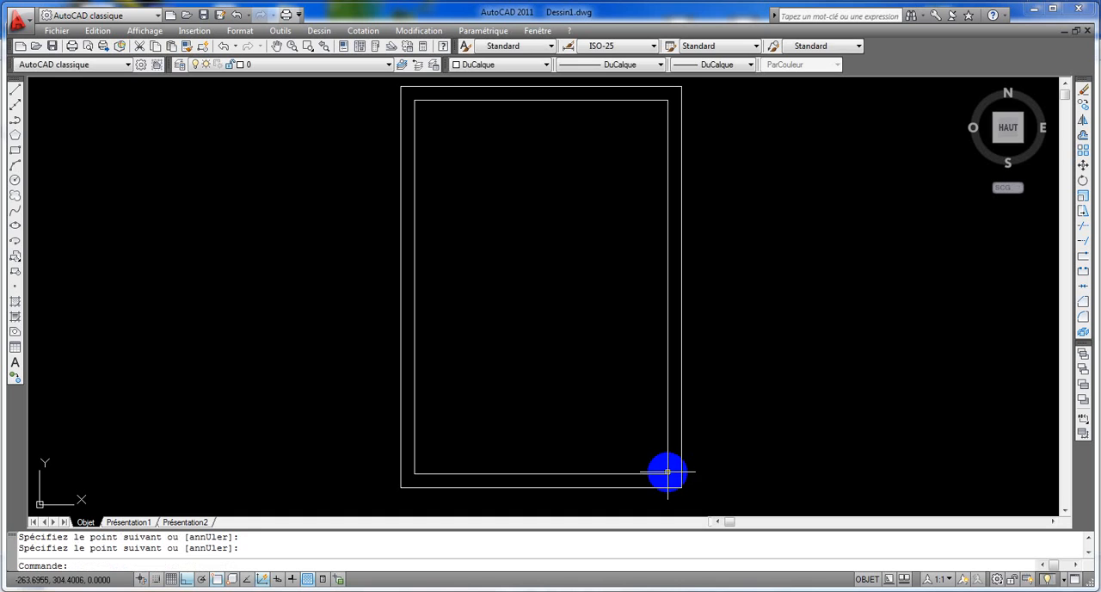
- Move the line on the inner frame's bottom edge up by 10
left_click(1082, 167)
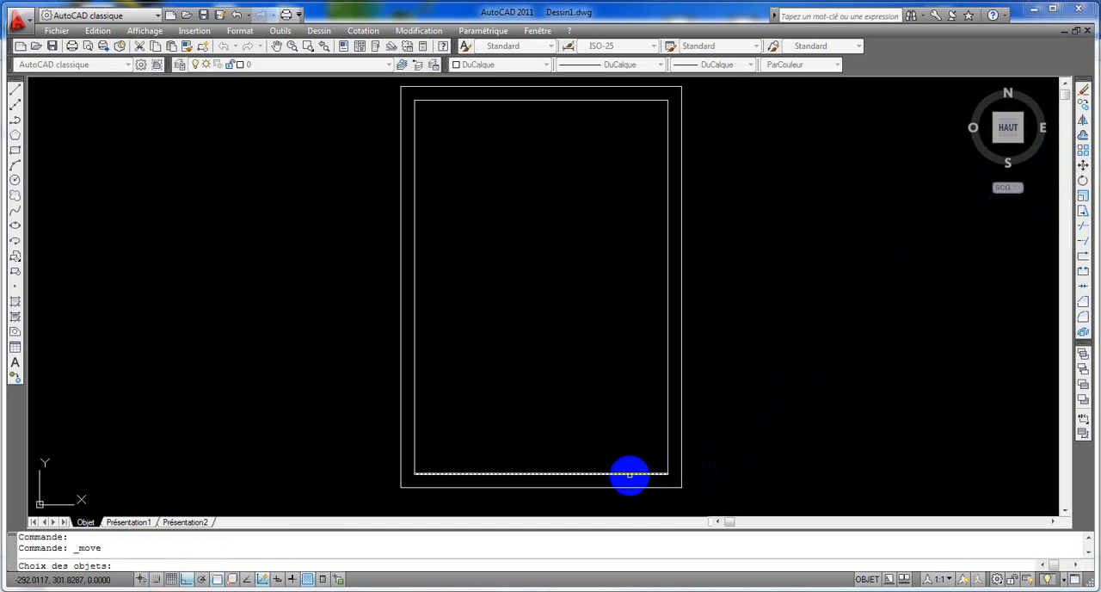
left_click(632, 473)
key("Return")
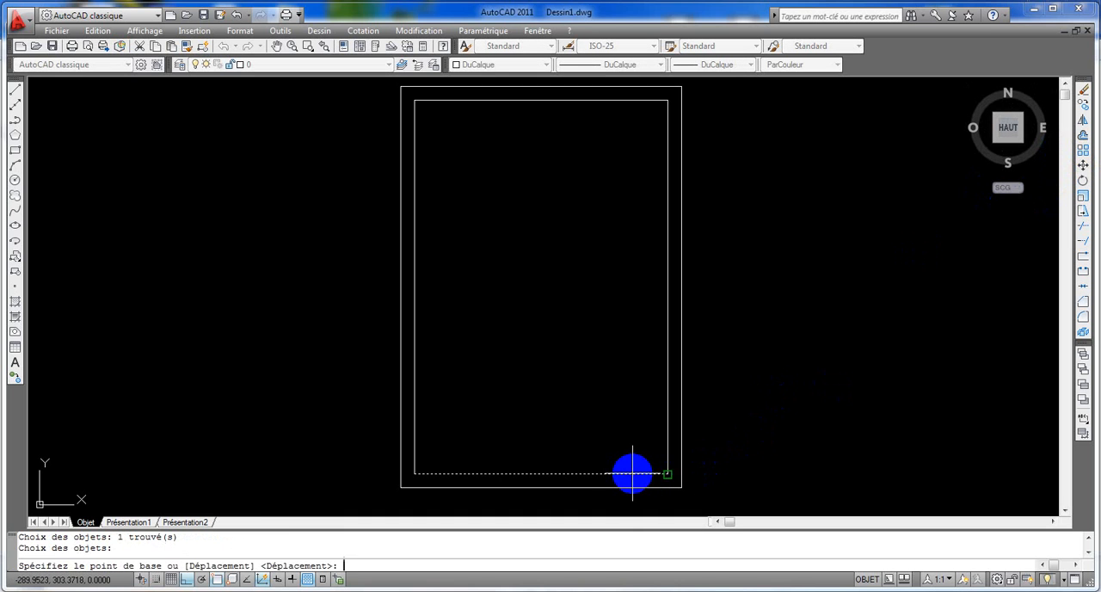
left_click(667, 474)
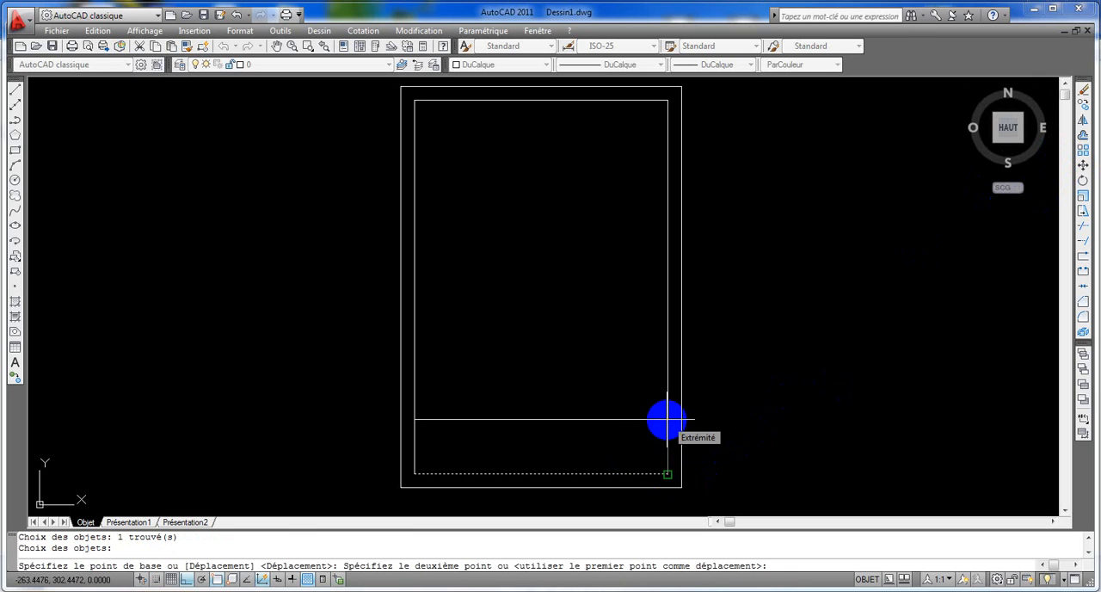
key("Return")
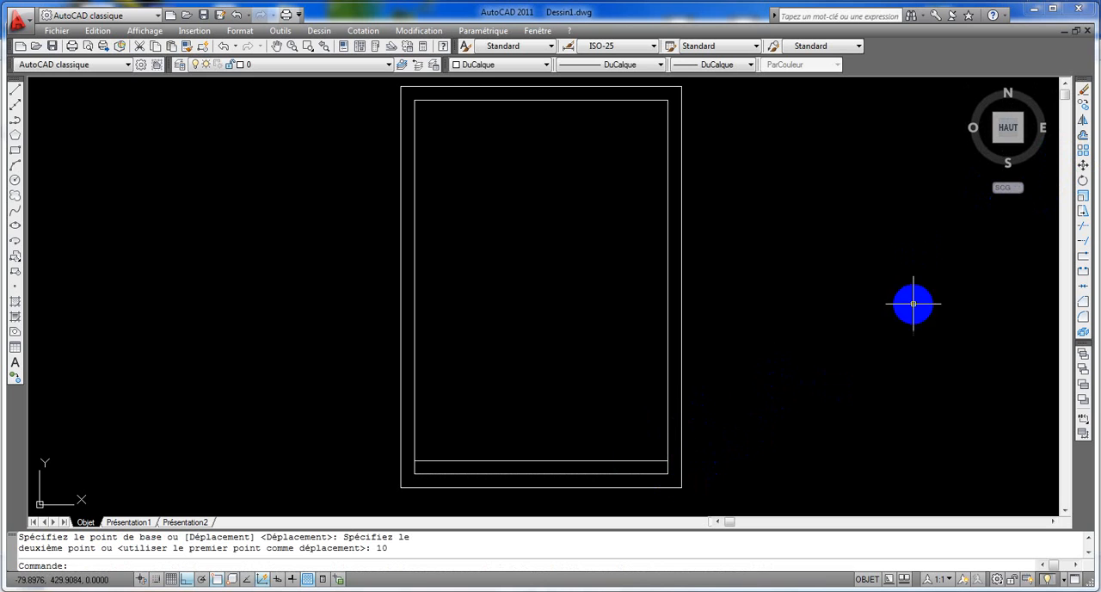
- Offset the horizontal line upward by 10 twice to form the rows of the title block
left_click(1082, 137)
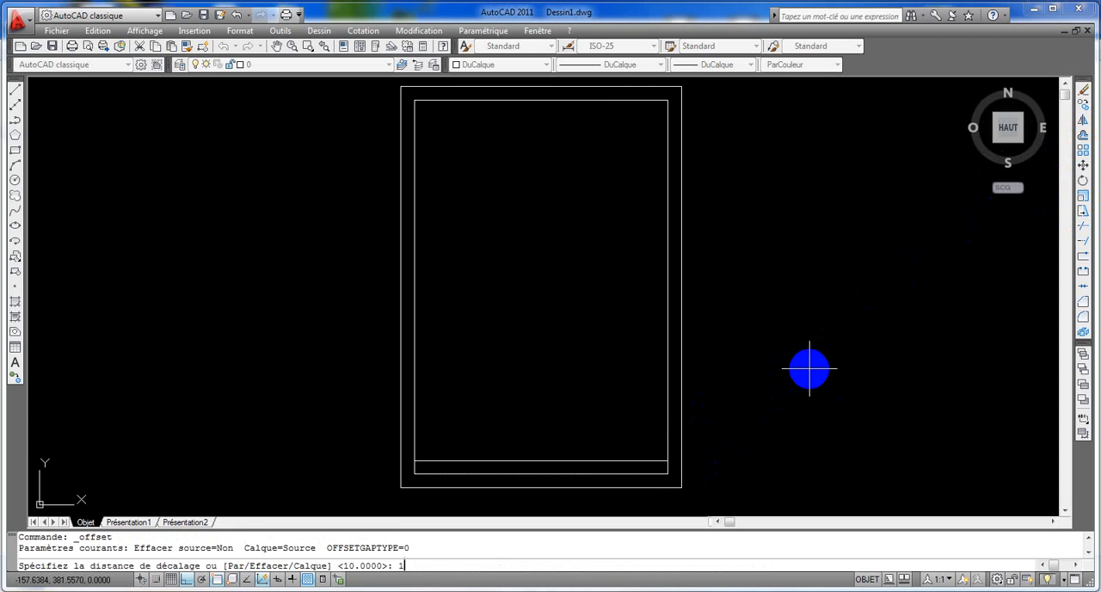
type("10")
key("Return")
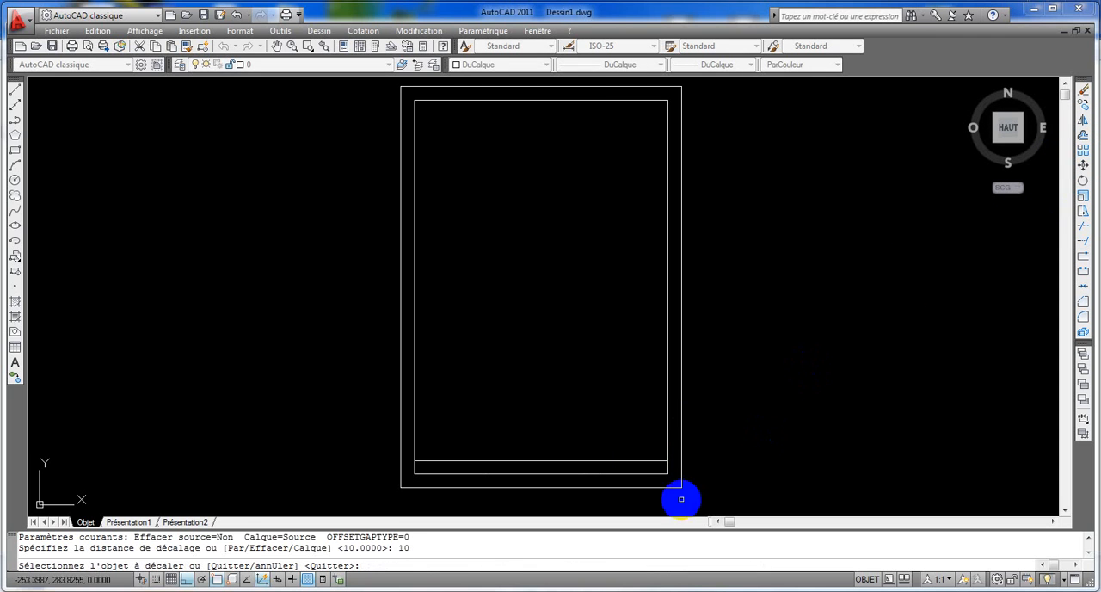
left_click(647, 461)
left_click(645, 434)
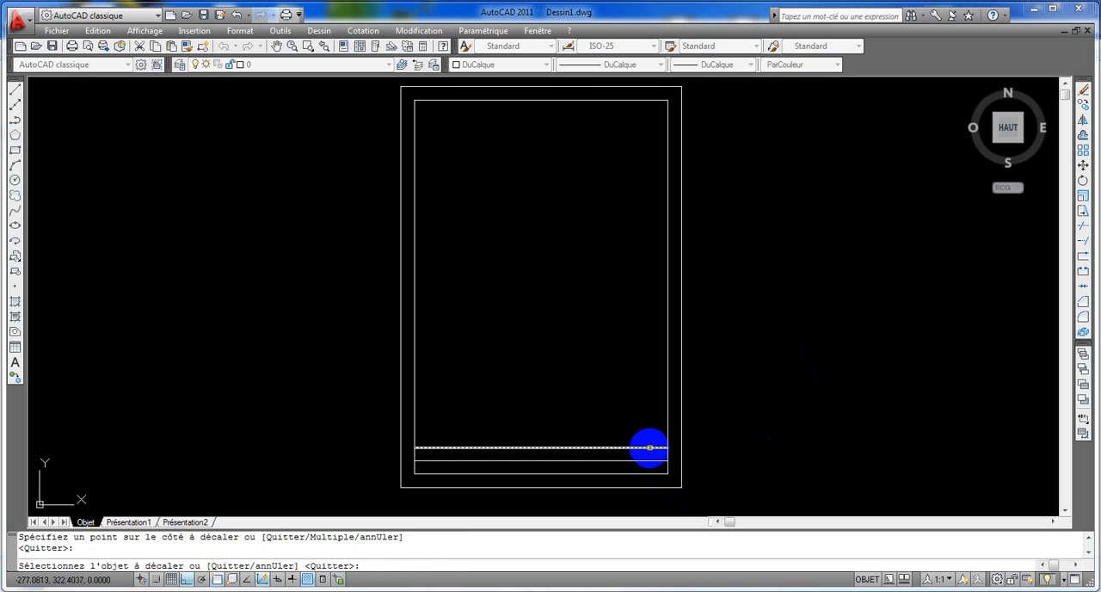
left_click(650, 448)
left_click(644, 430)
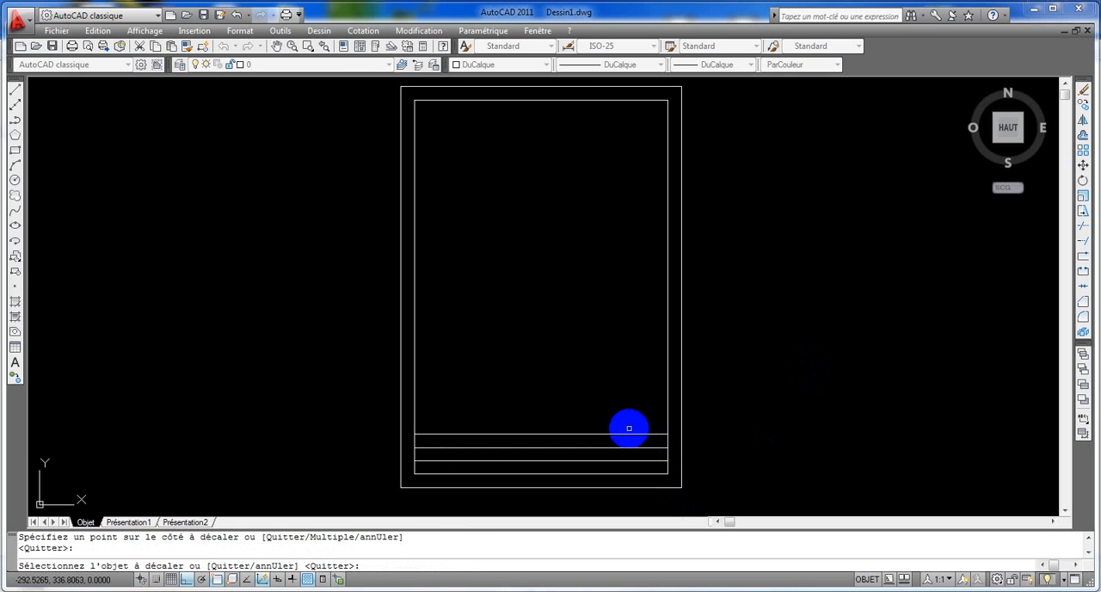
- Draw a vertical line on the inner frame's left edge from its bottom corner up to the second horizontal row line
left_click(14, 93)
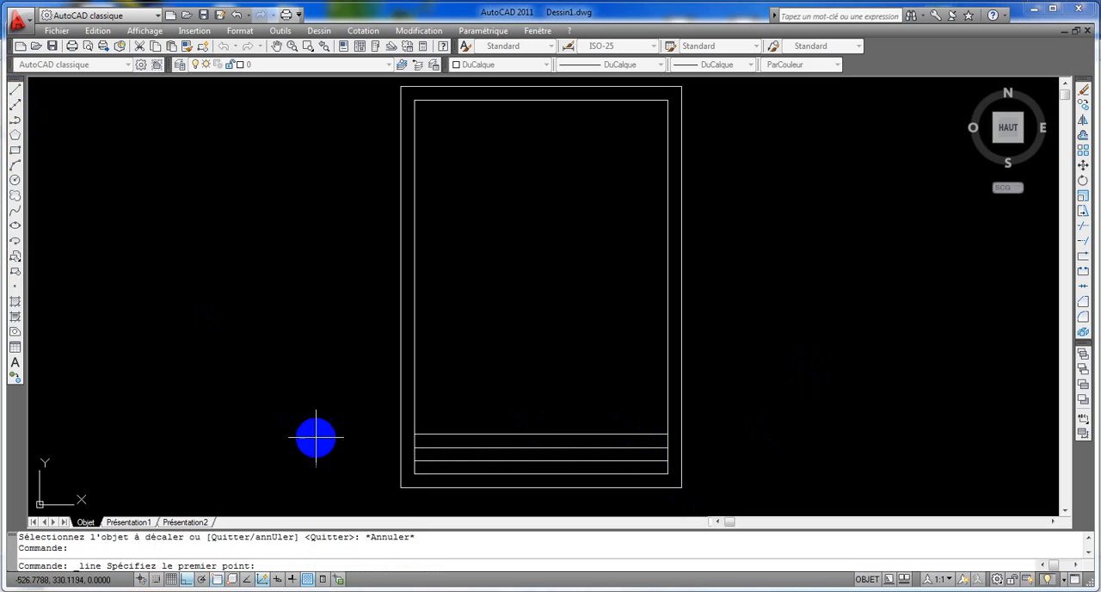
left_click(413, 461)
left_click(414, 448)
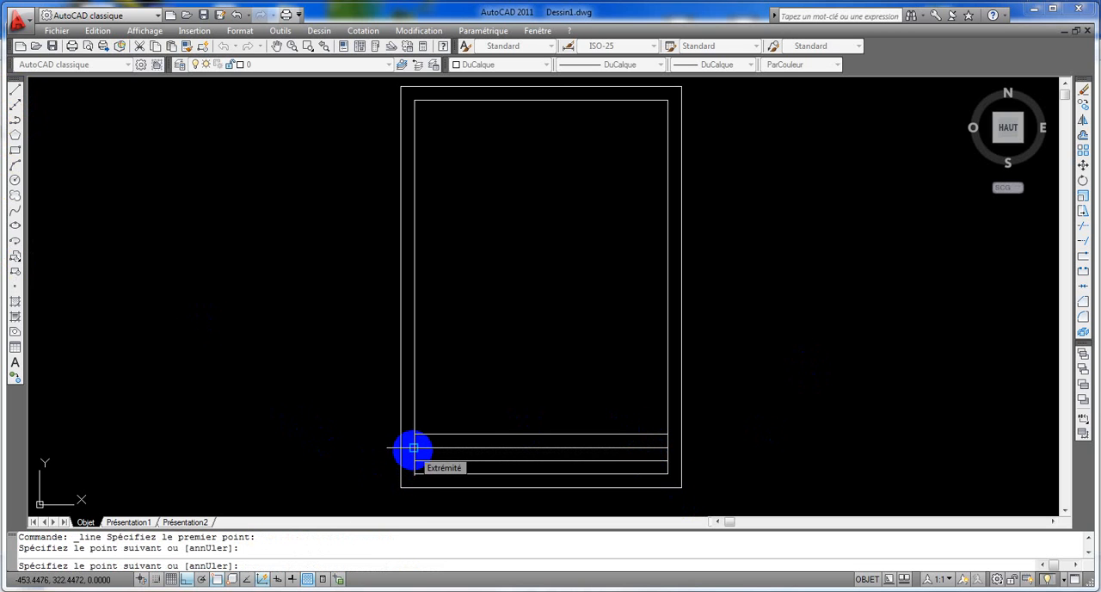
key("Return")
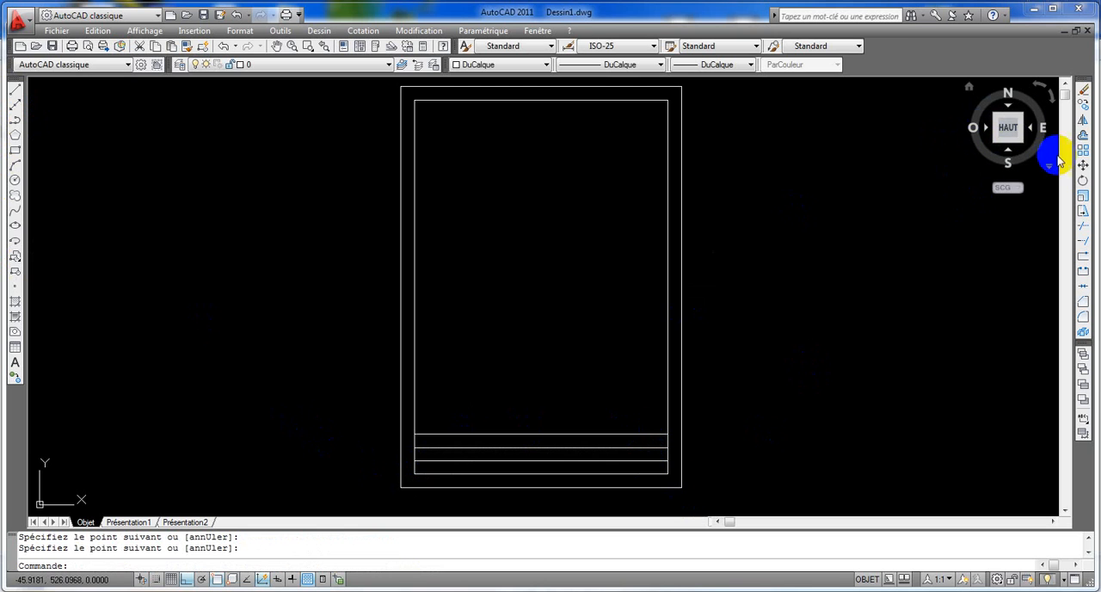
- Move the short vertical line from the frame's left edge 40 to the right
left_click(1083, 165)
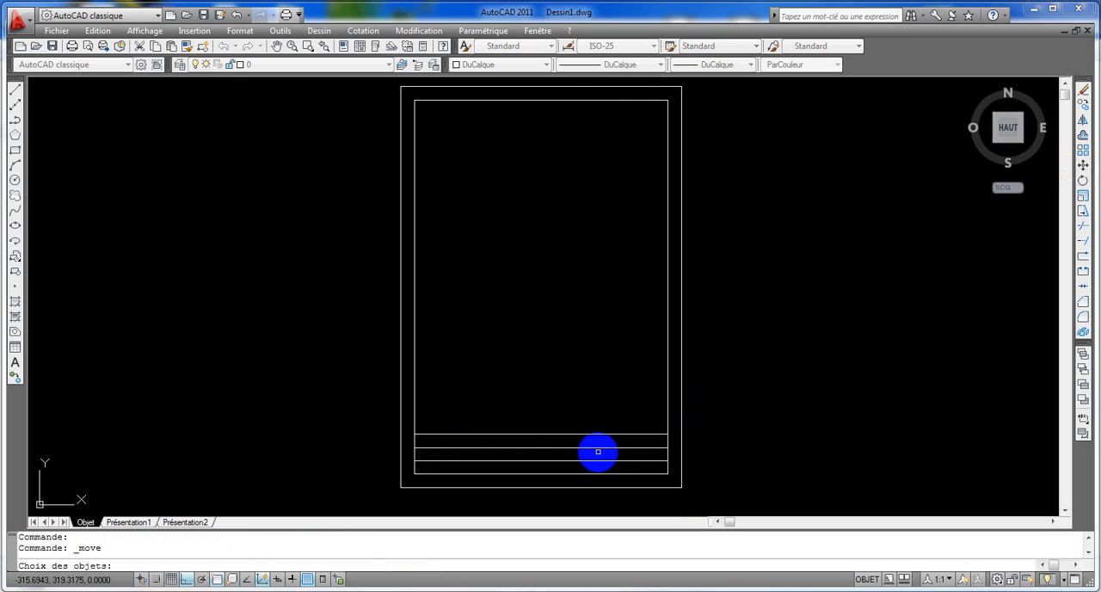
left_click(414, 466)
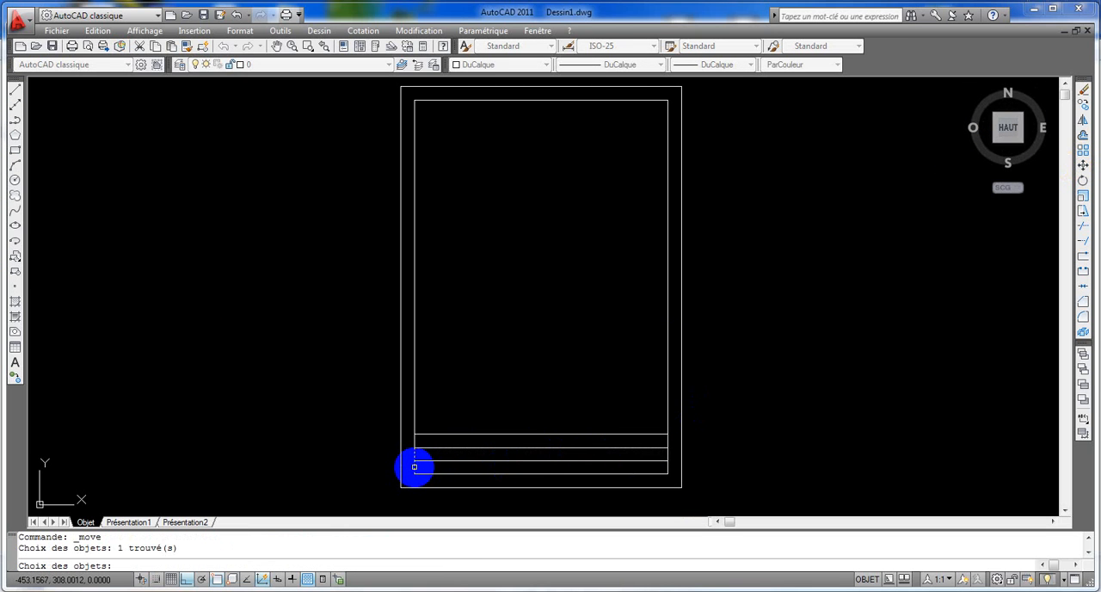
key("Return")
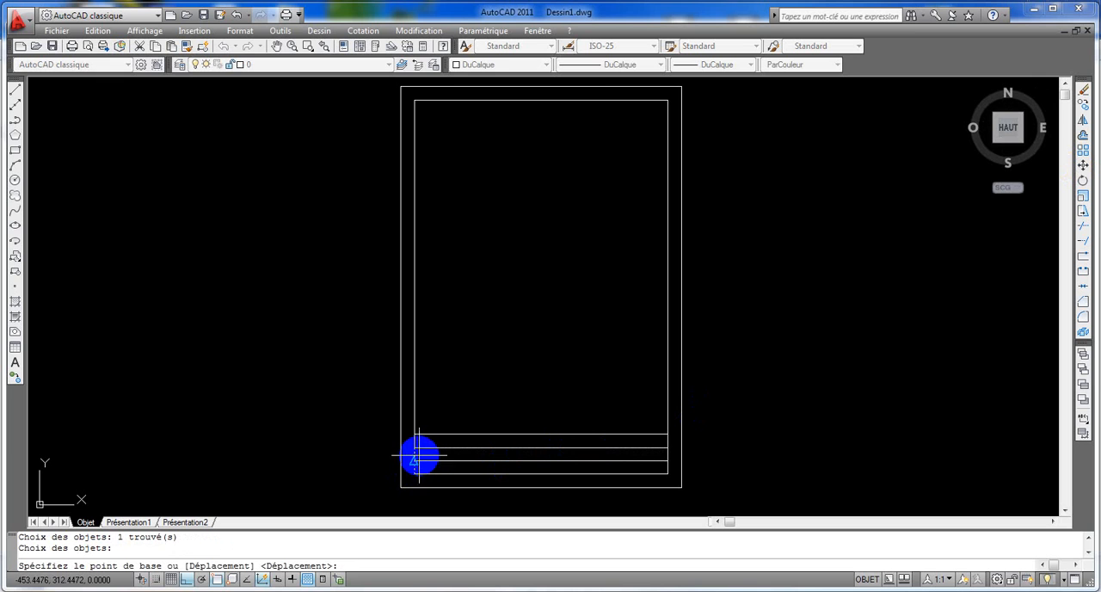
left_click(414, 448)
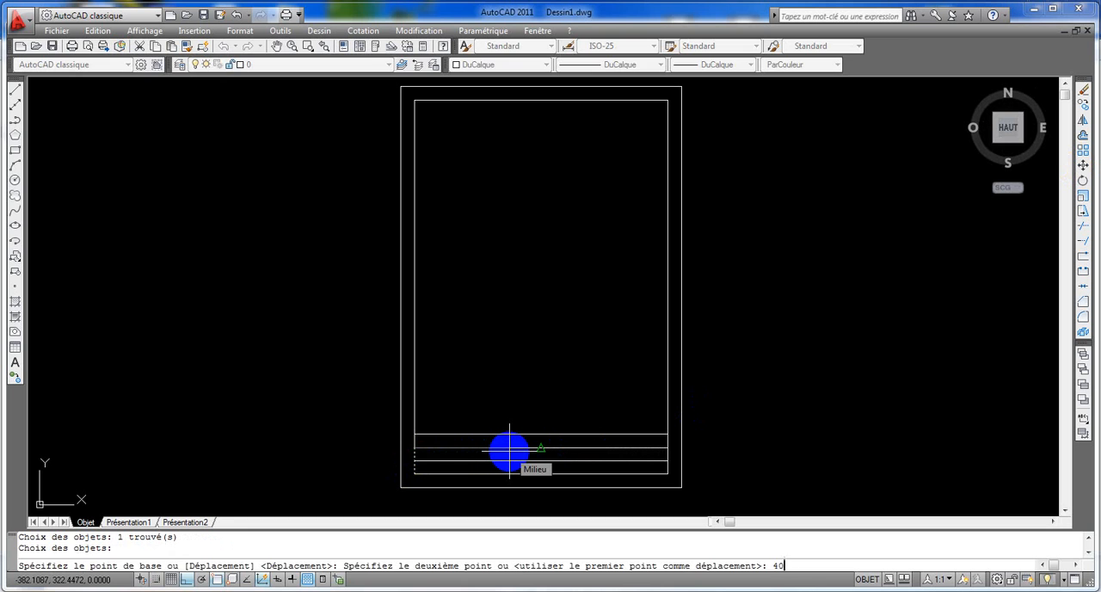
key("Return")
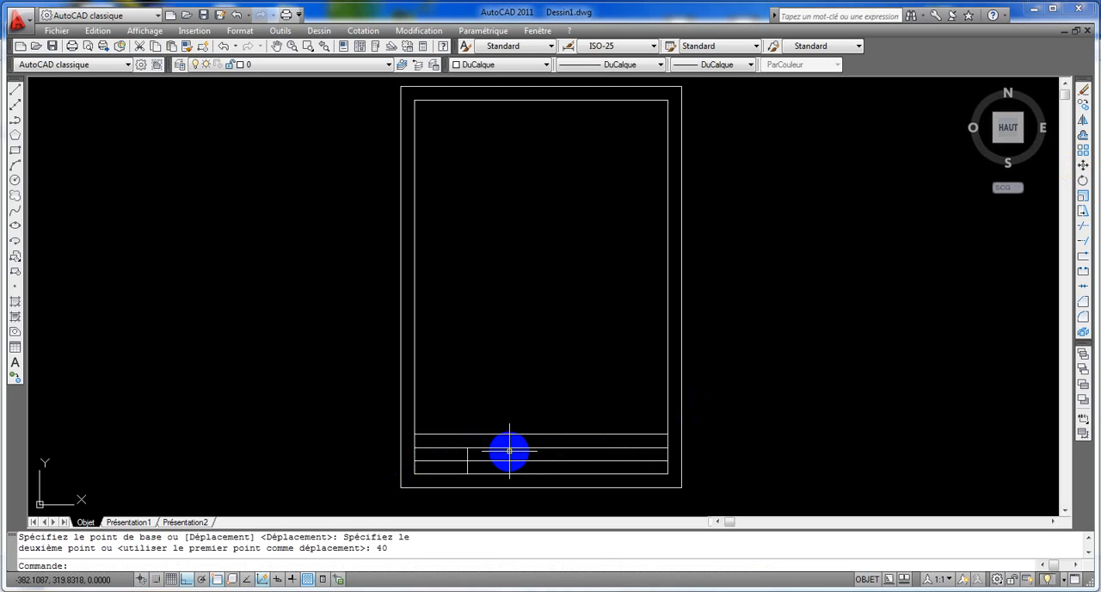
- Draw a vertical line on the inner frame's right edge from the second row line down to the bottom corner
left_click(15, 90)
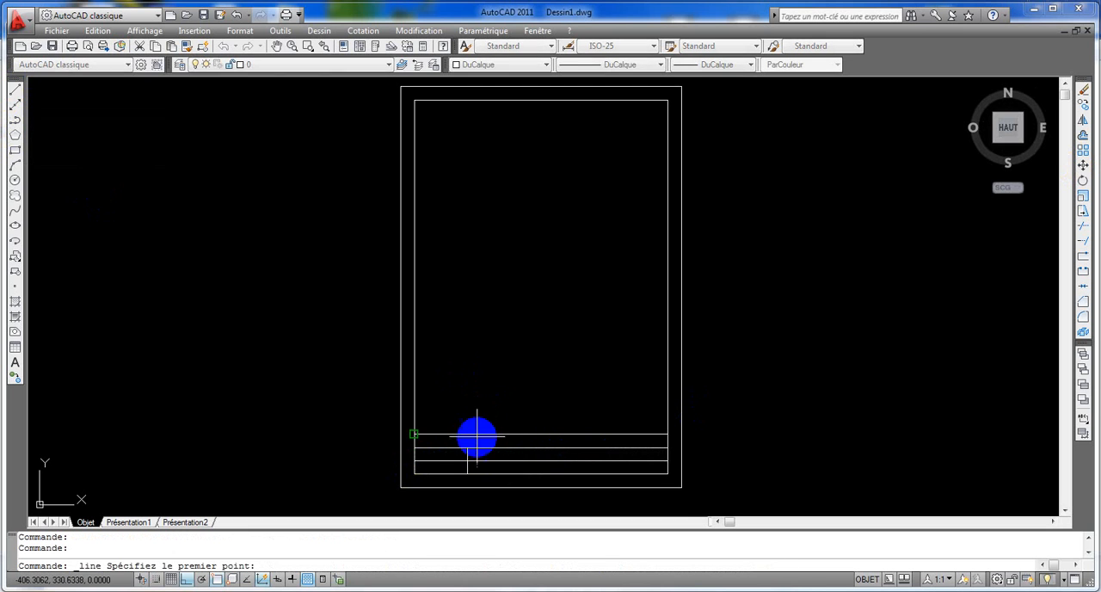
left_click(667, 447)
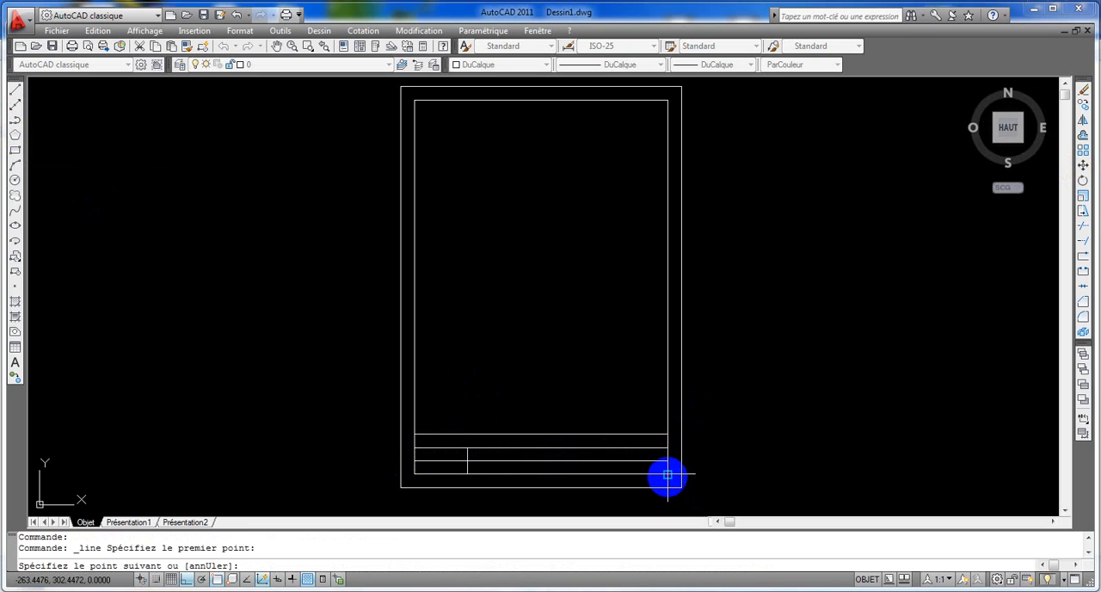
left_click(667, 476)
key("Return")
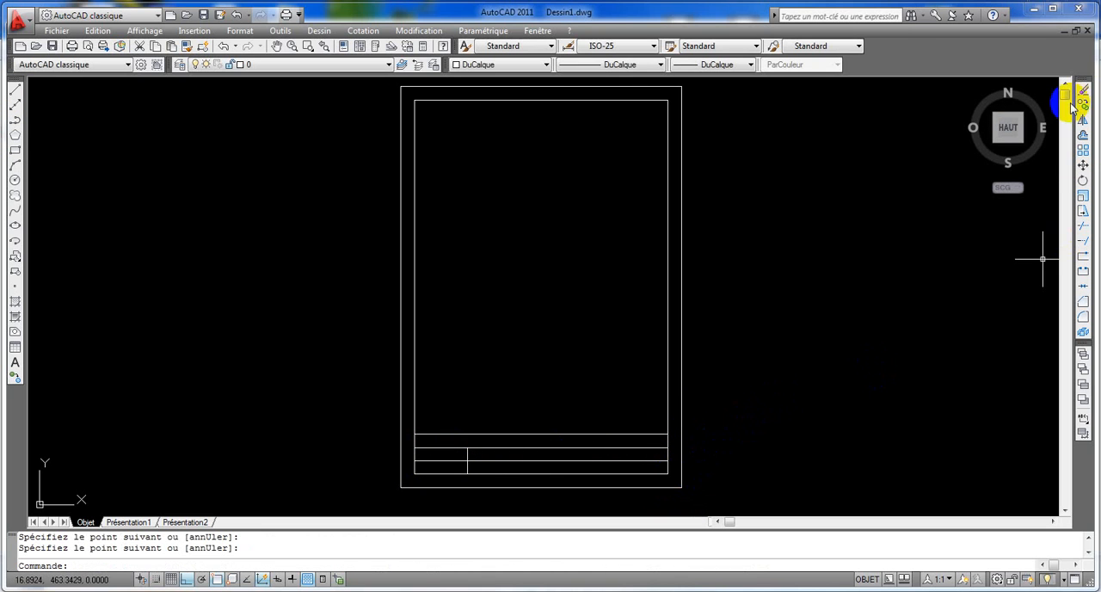
- Move the short vertical line from the frame's right edge 50 to the left
left_click(1082, 166)
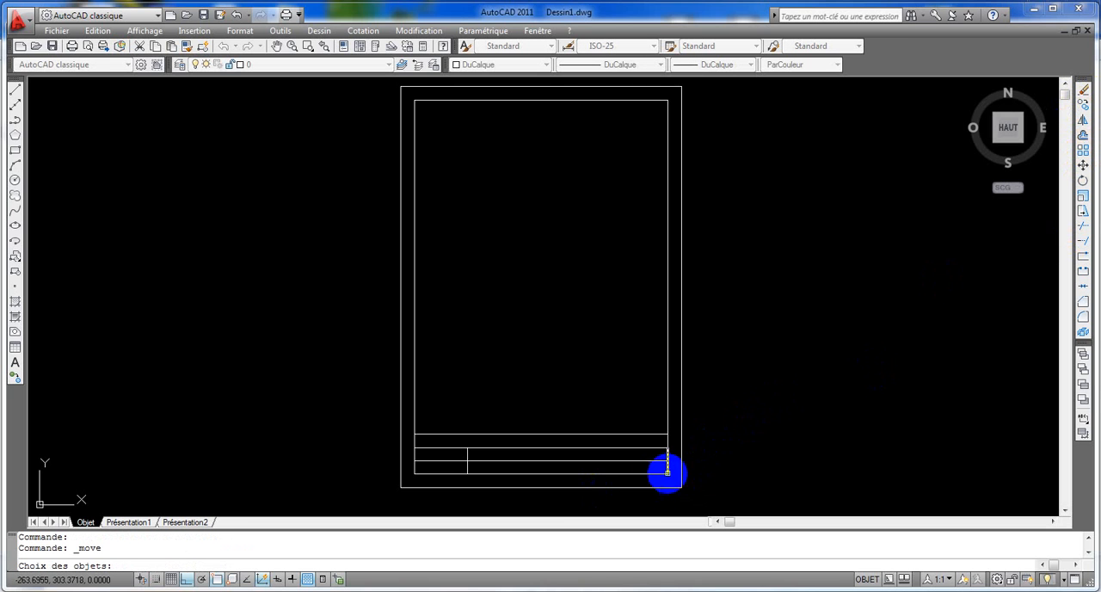
left_click(667, 454)
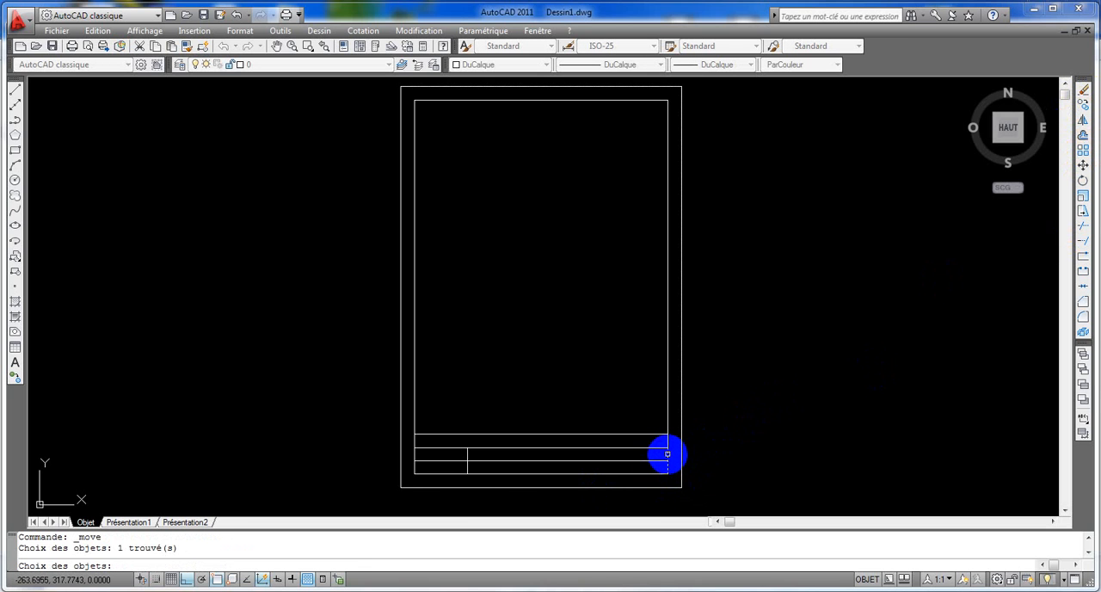
key("Return")
left_click(665, 452)
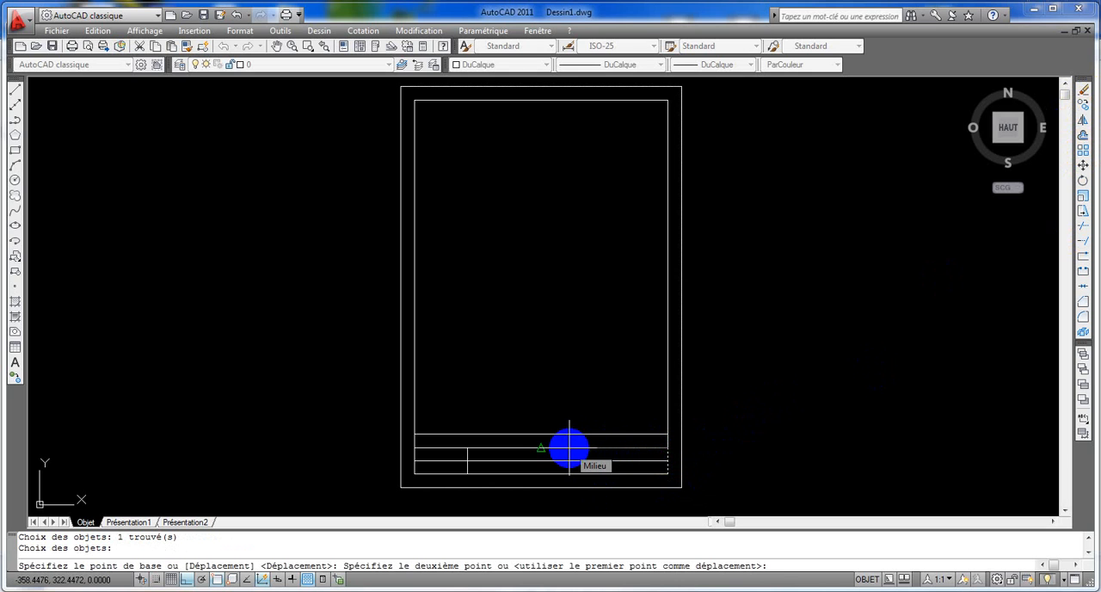
type("50")
key("Return")
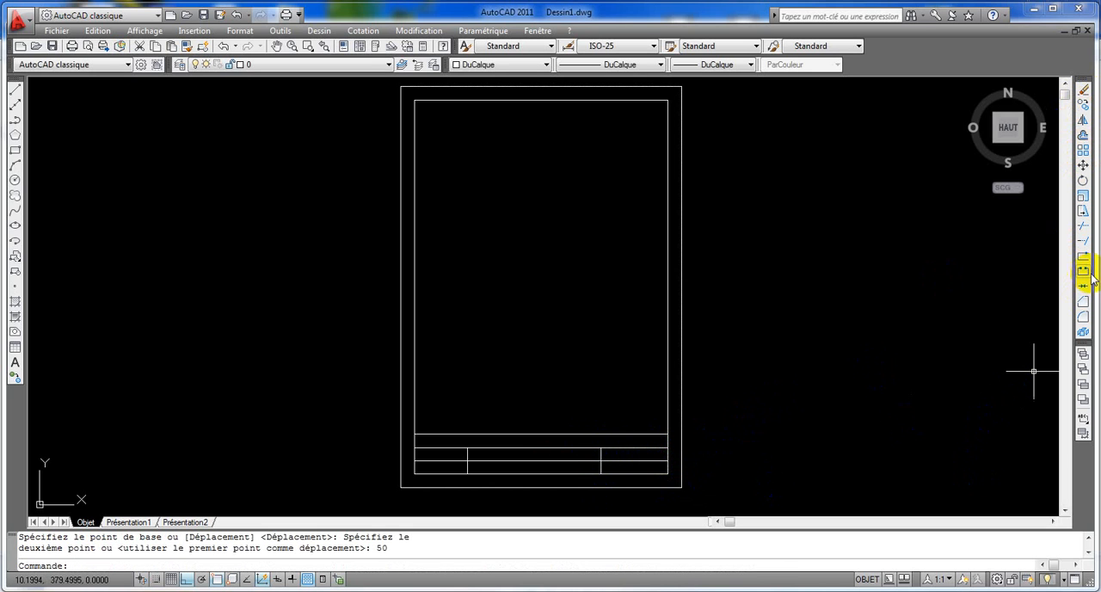
- Trim the lowest row line between the two vertical dividers to open the title block's central cell
left_click(1083, 225)
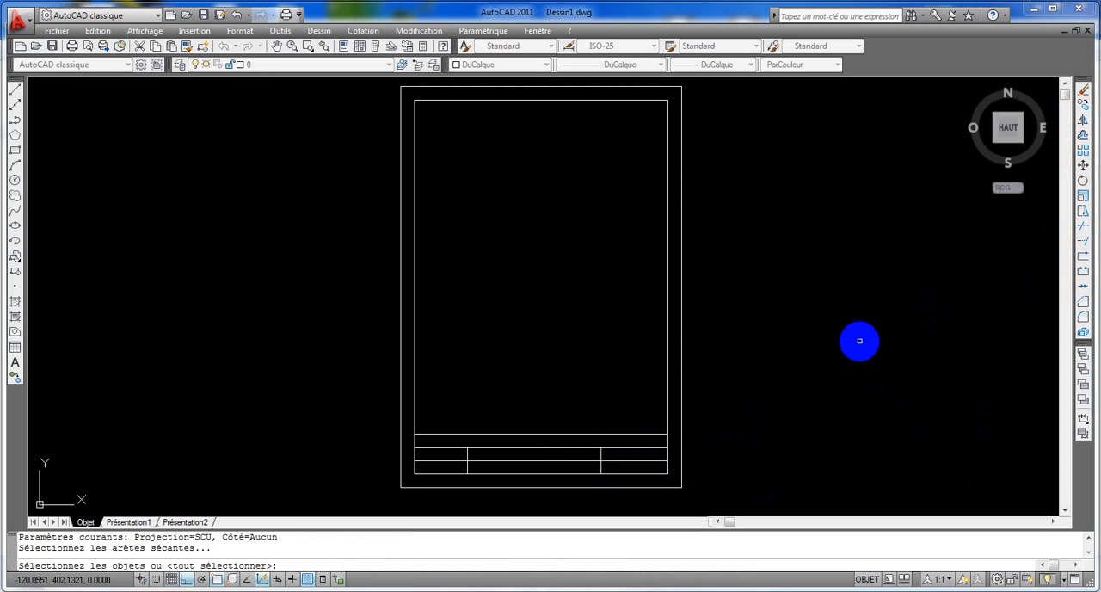
key("Return")
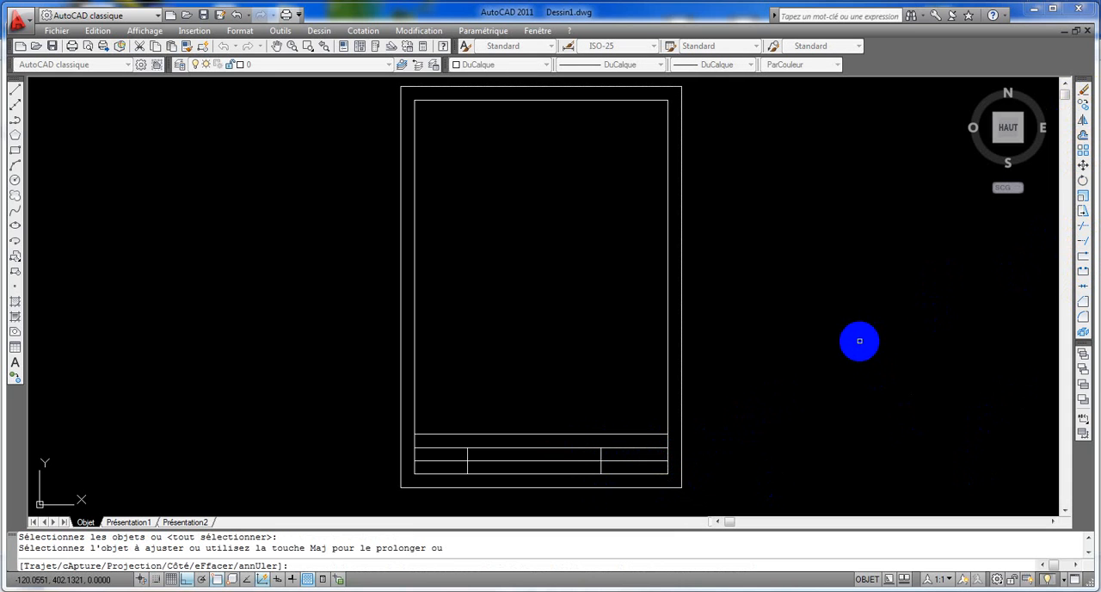
left_click(561, 461)
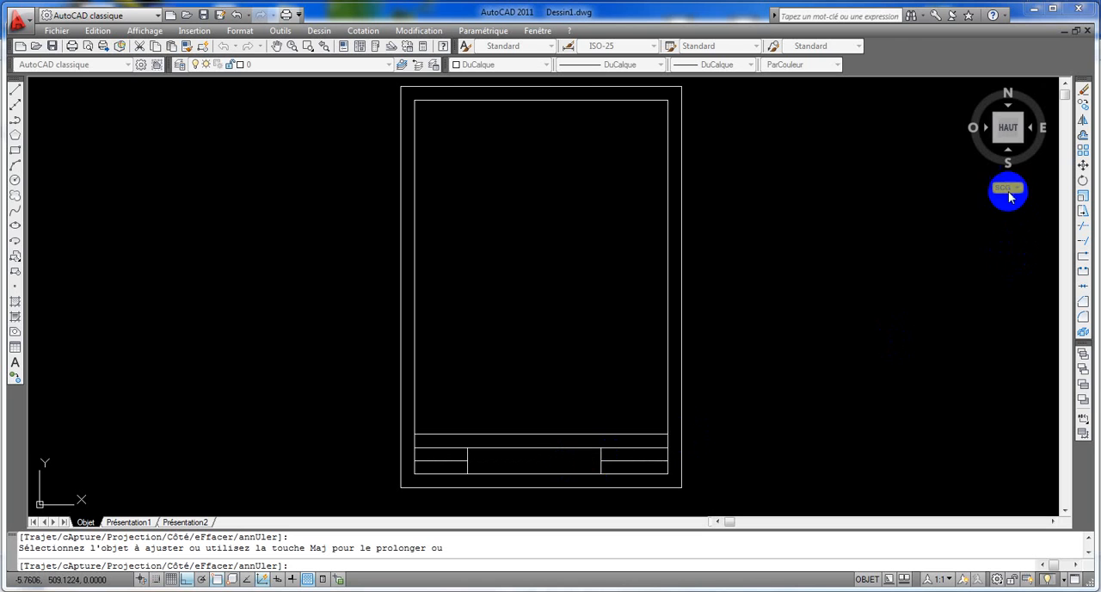
- Offset the title block's top line upward by 65
left_click(1083, 136)
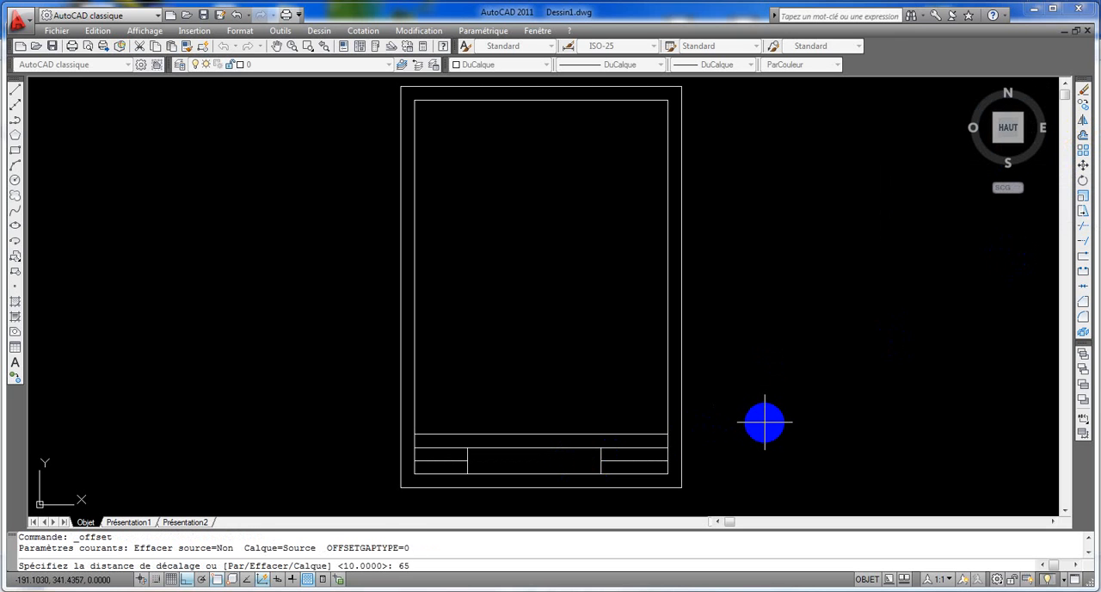
type("65")
key("Return")
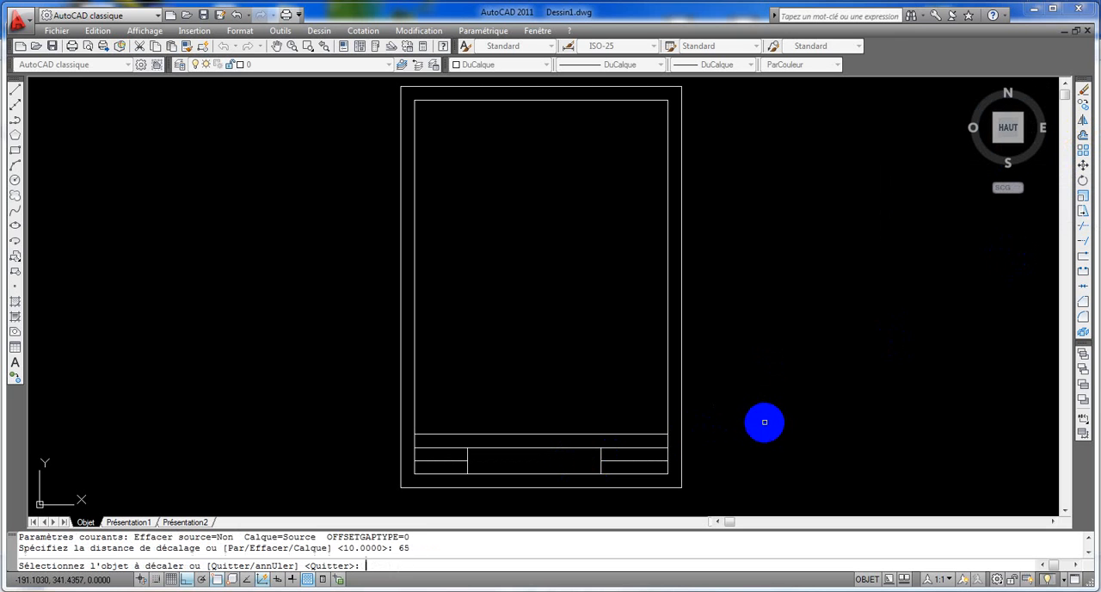
left_click(646, 436)
left_click(630, 339)
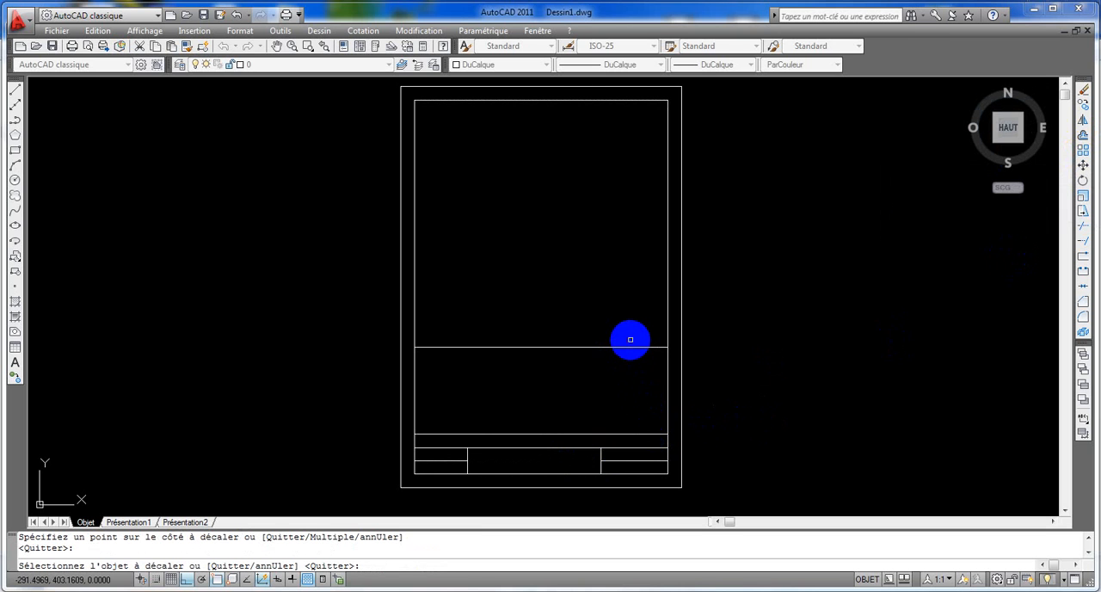
- Offset the horizontal line across the middle of the inner frame upward by 120
left_click(1081, 135)
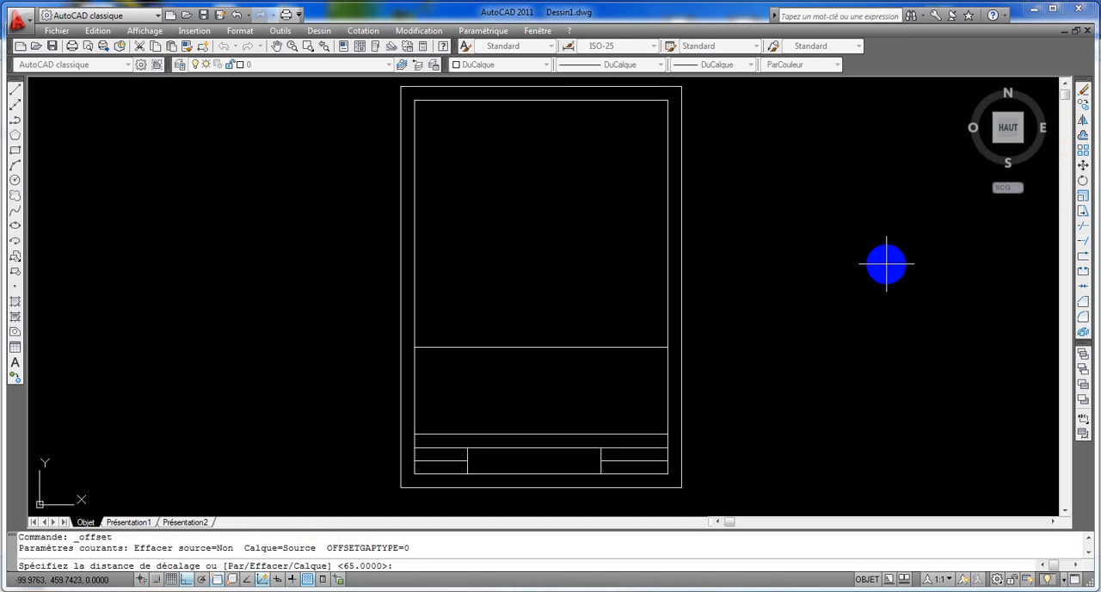
type("120")
key("Return")
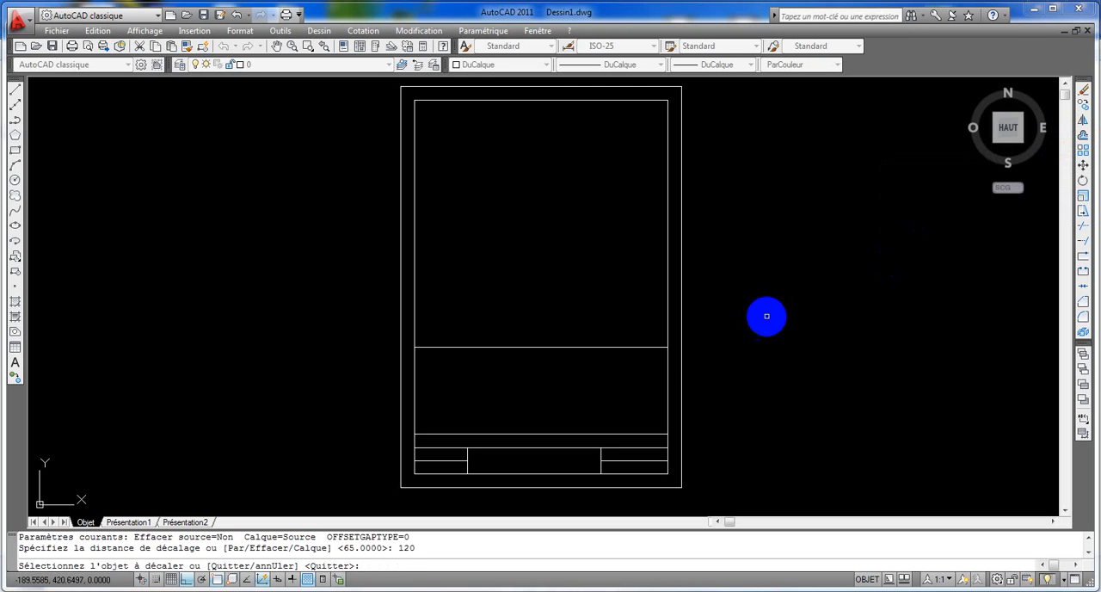
left_click(644, 346)
left_click(617, 248)
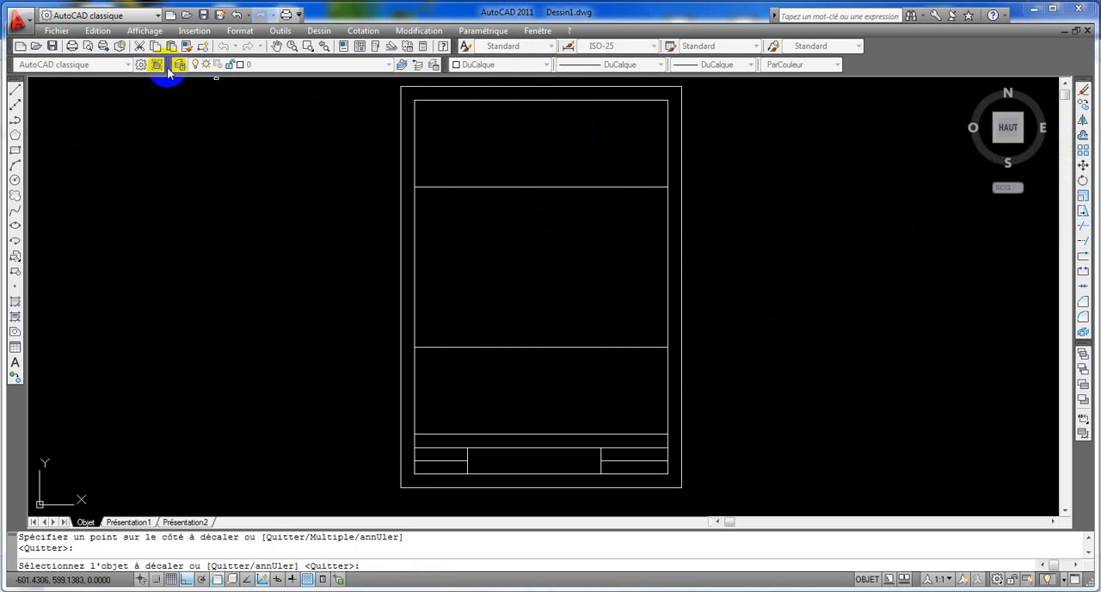
- Draw a vertical construction line through the midpoint of the uppermost horizontal guide line inside the frame
left_click(13, 102)
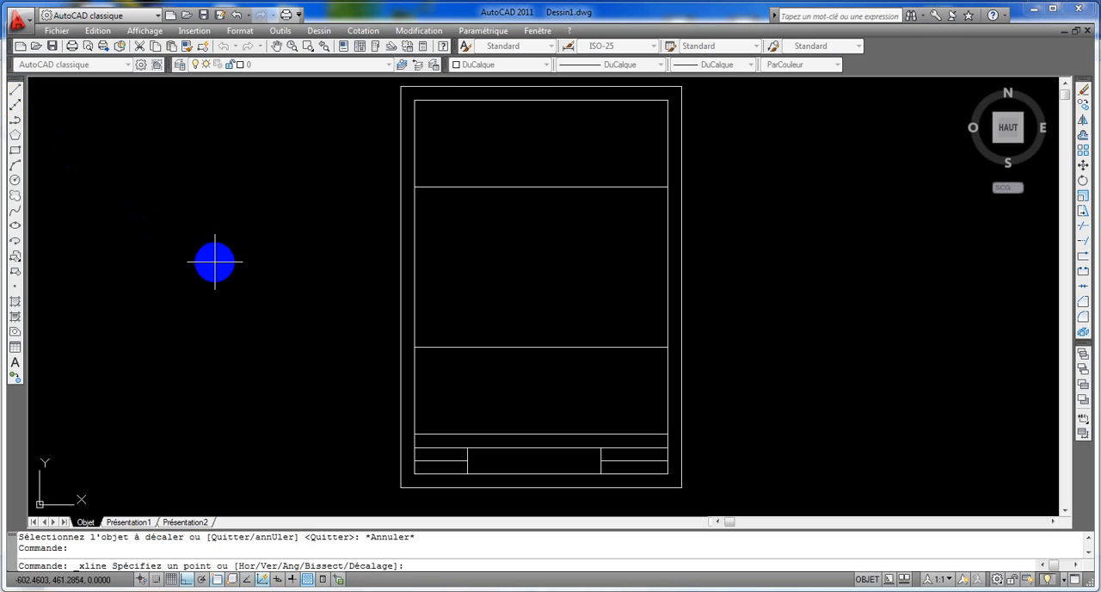
type("v")
key("Return")
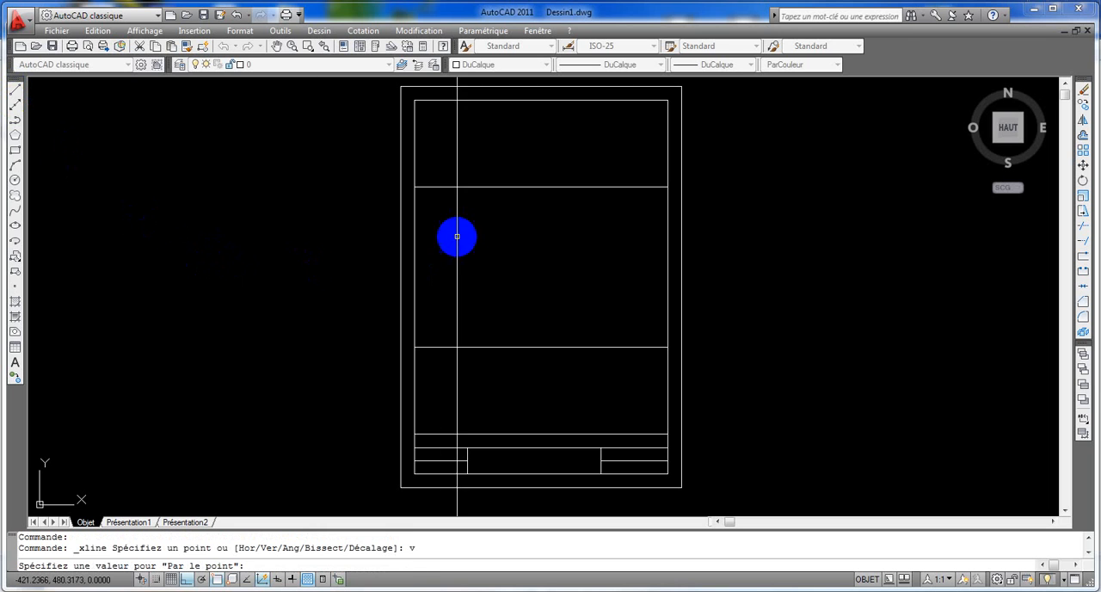
left_click(540, 186)
key("Return")
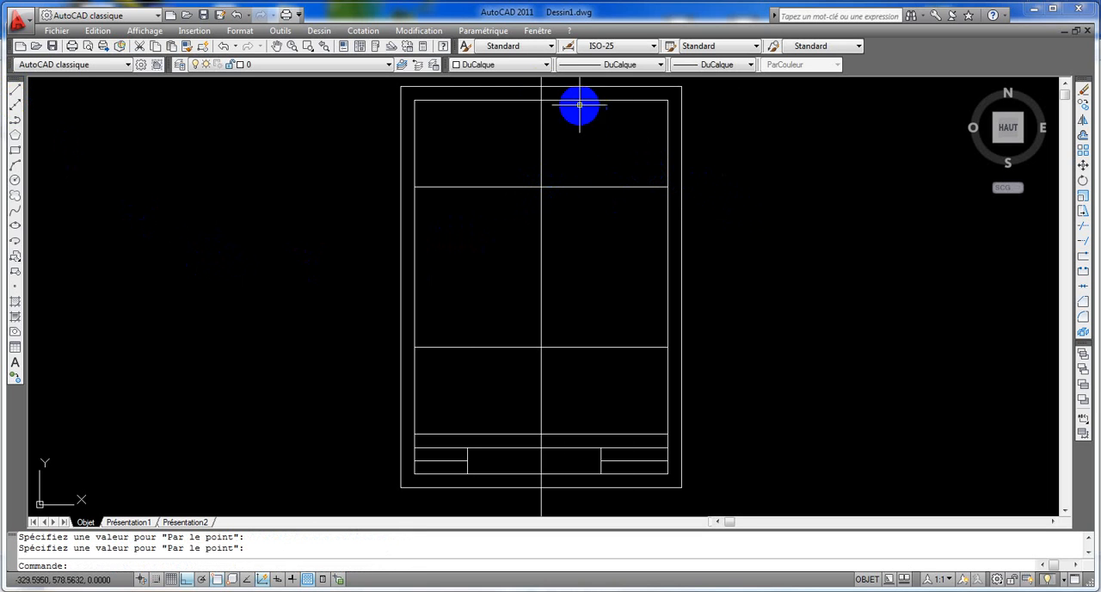
- Offset the central vertical construction line by 10 to both the right and the left
left_click(1081, 138)
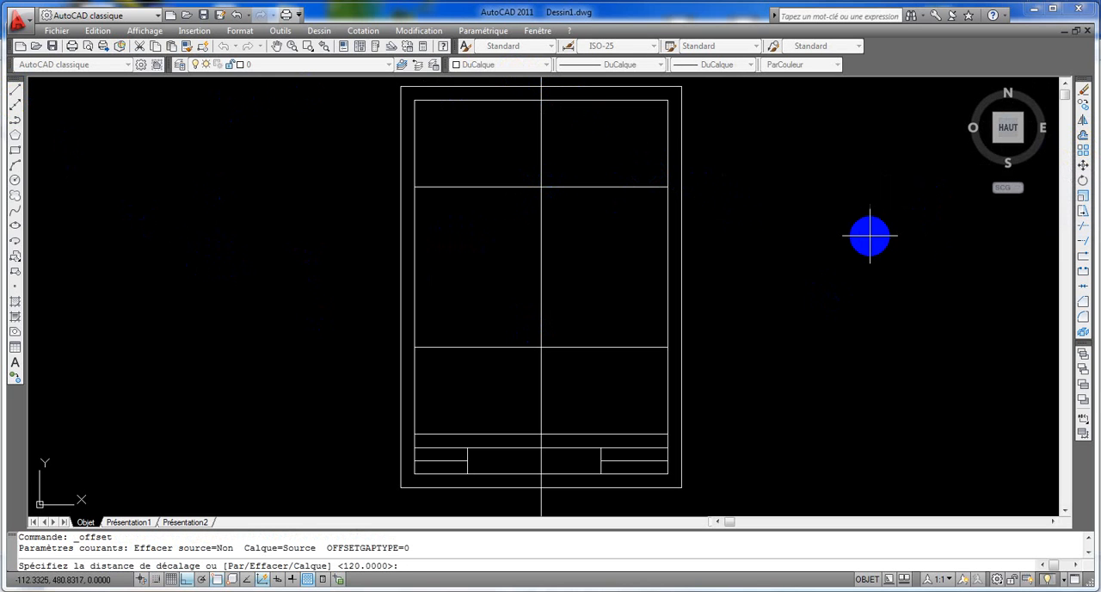
type("10")
key("Return")
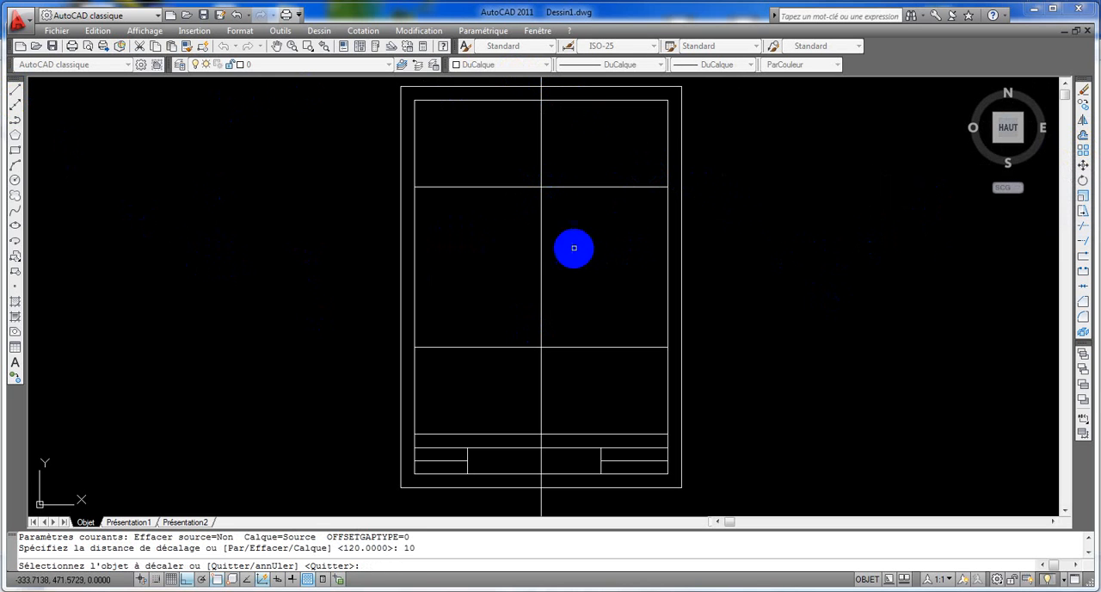
left_click(541, 243)
left_click(562, 233)
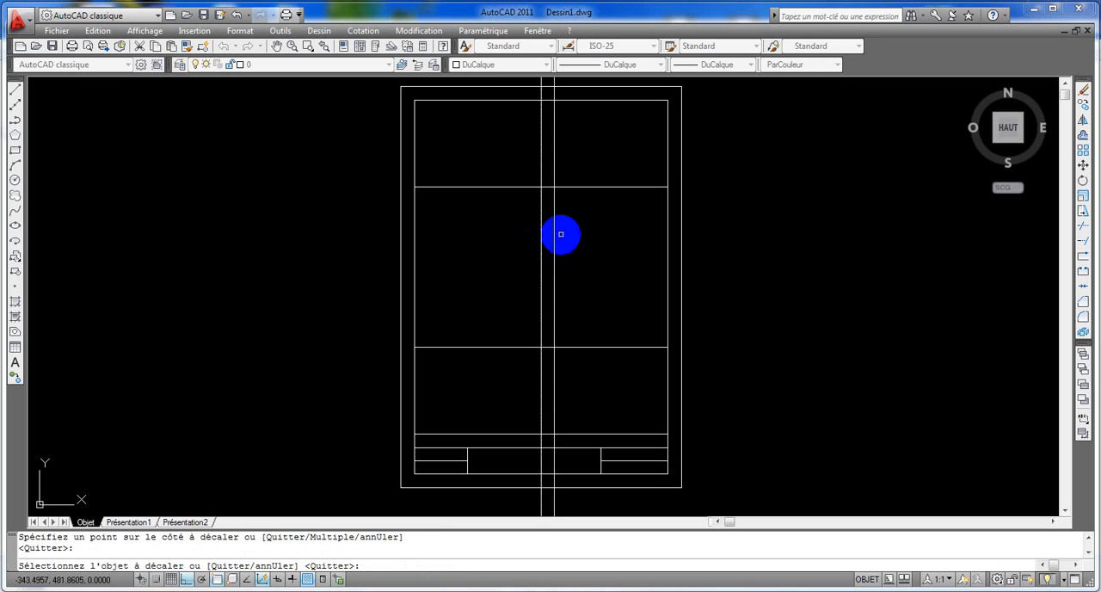
left_click(540, 227)
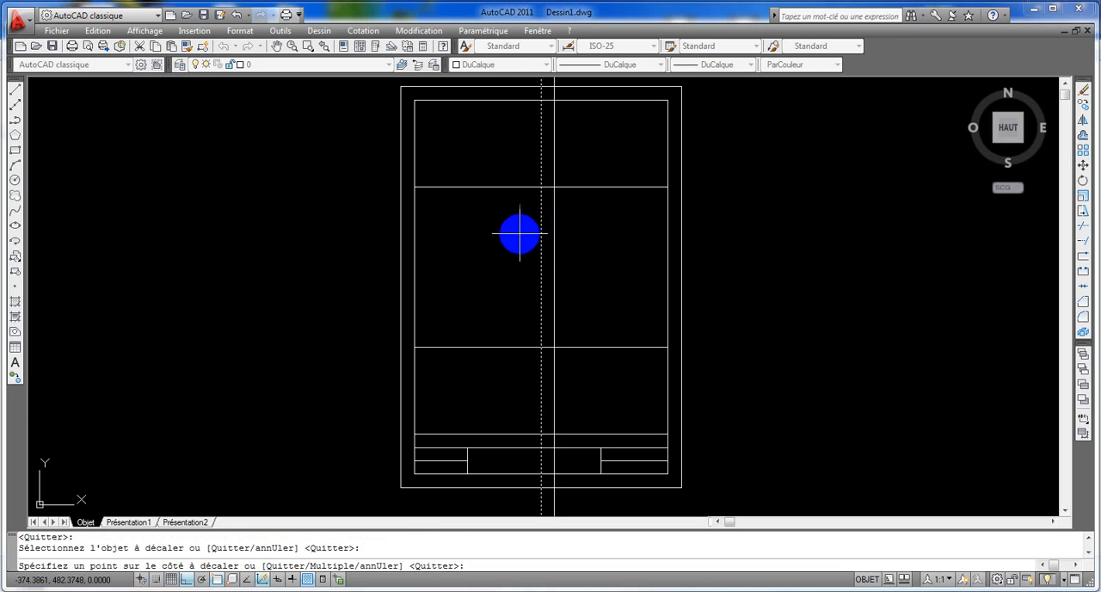
left_click(518, 233)
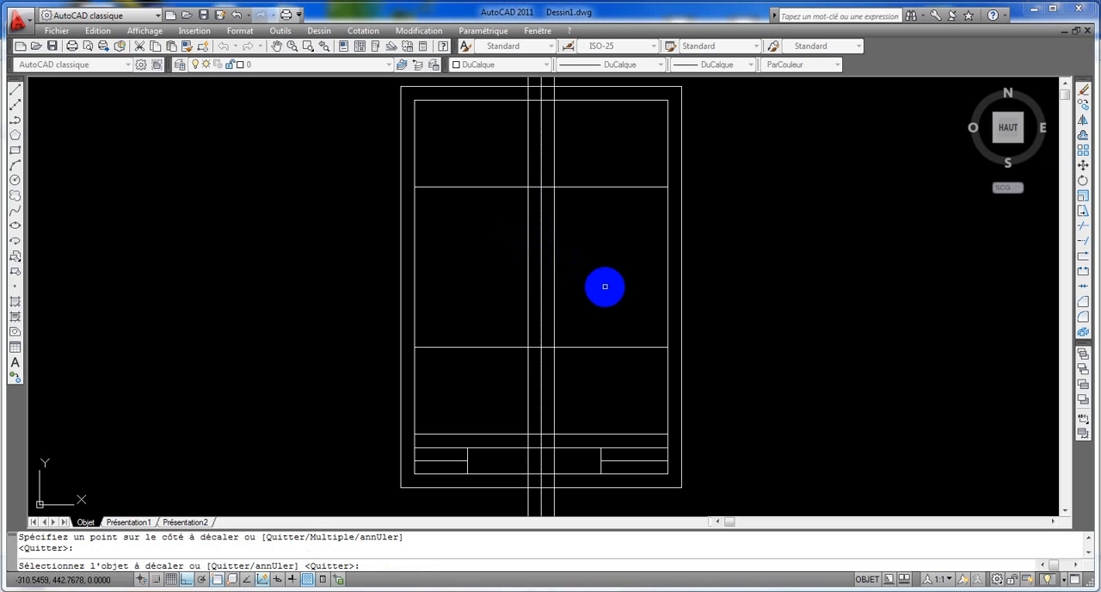
- Offset the two outer vertical construction lines outward by 20, one to each side
left_click(1083, 135)
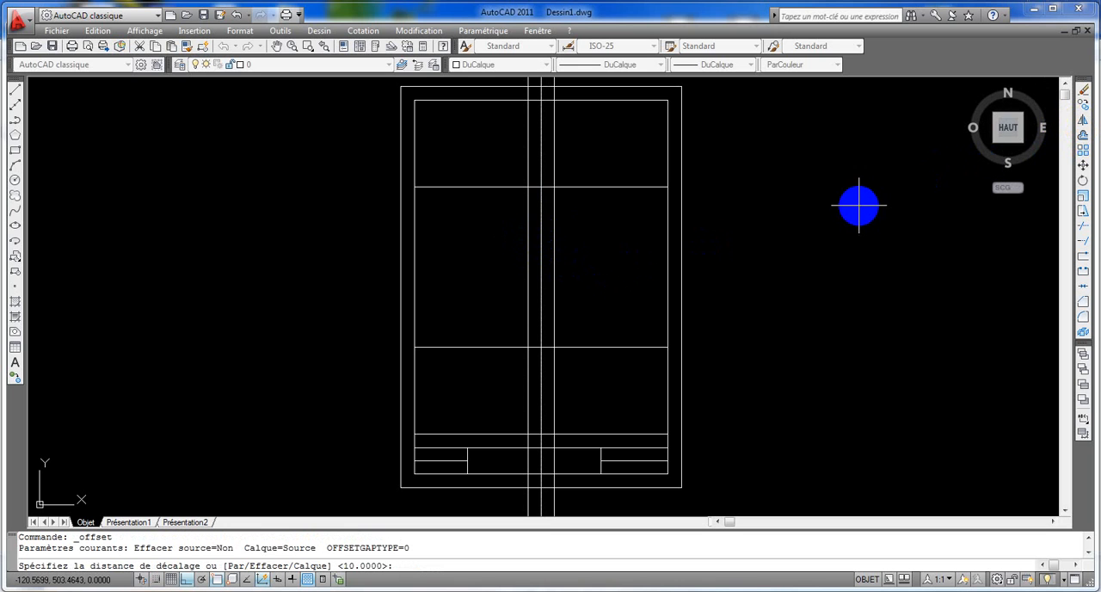
type("20")
key("Return")
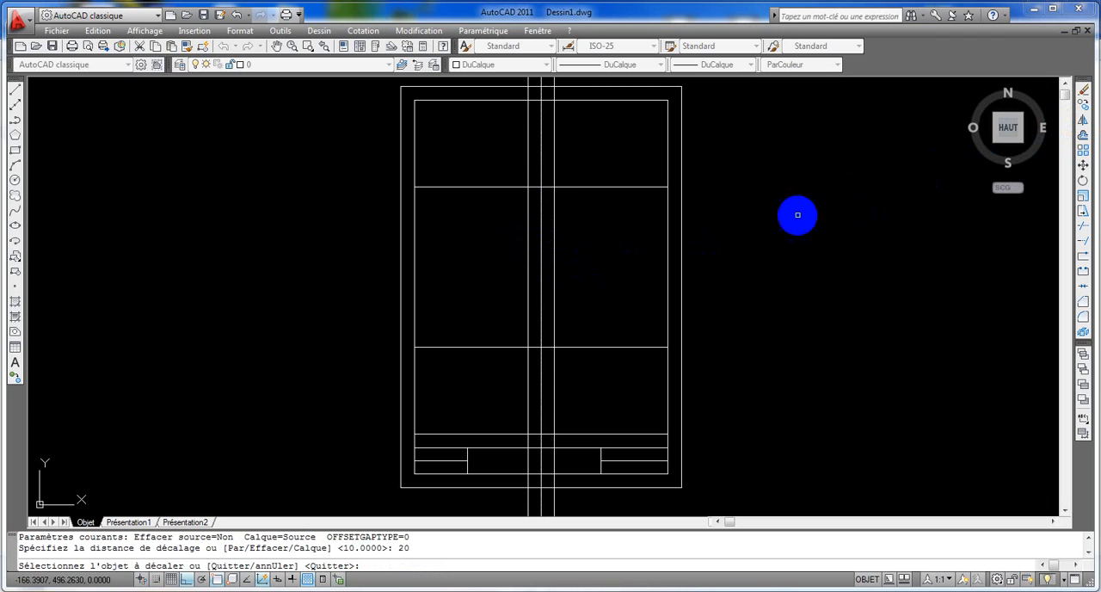
left_click(553, 164)
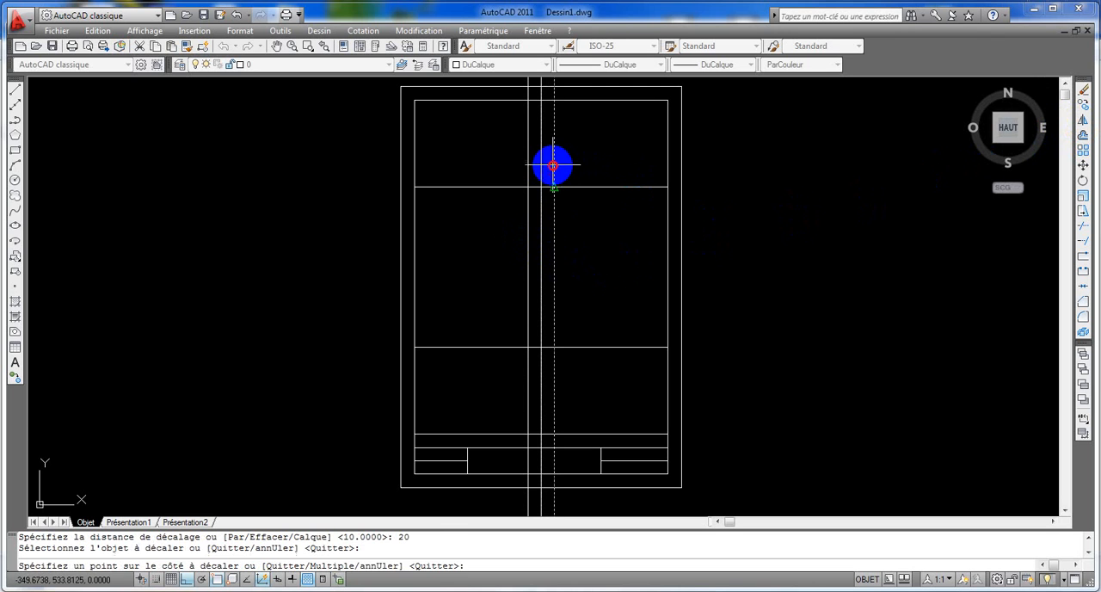
left_click(572, 162)
left_click(528, 166)
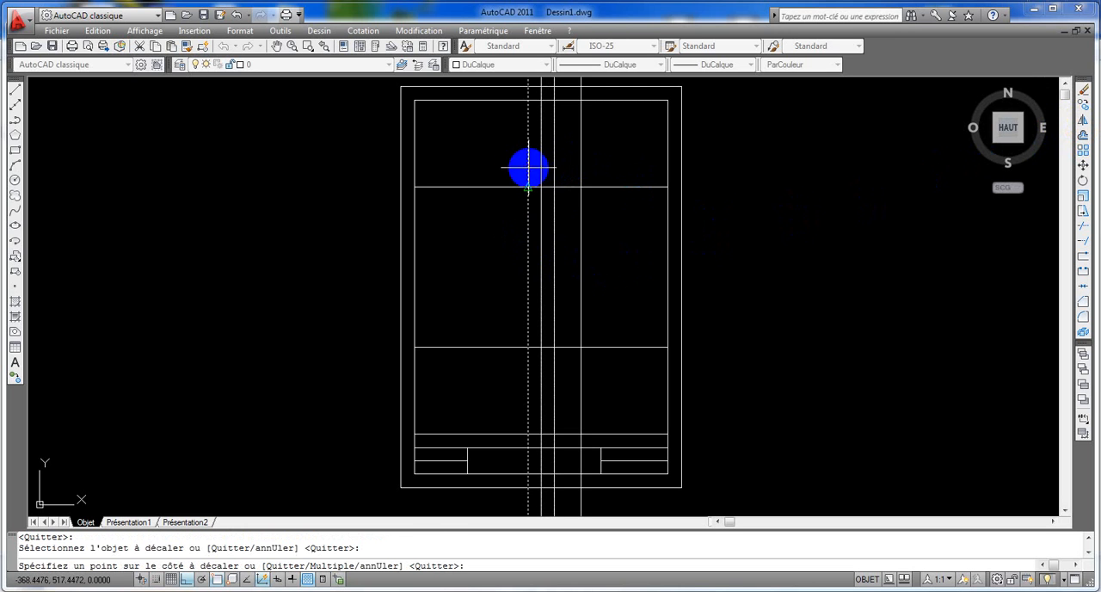
left_click(495, 169)
- Offset the upper horizontal guide 20 downward and the lower guide twice upward in successive steps of 20
left_click(602, 186)
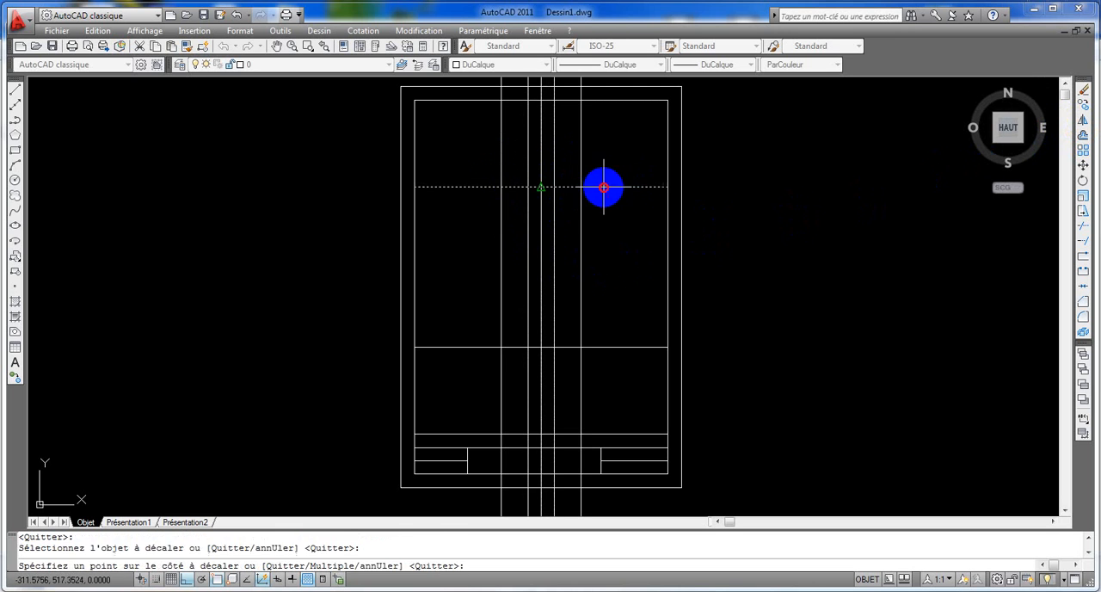
left_click(604, 201)
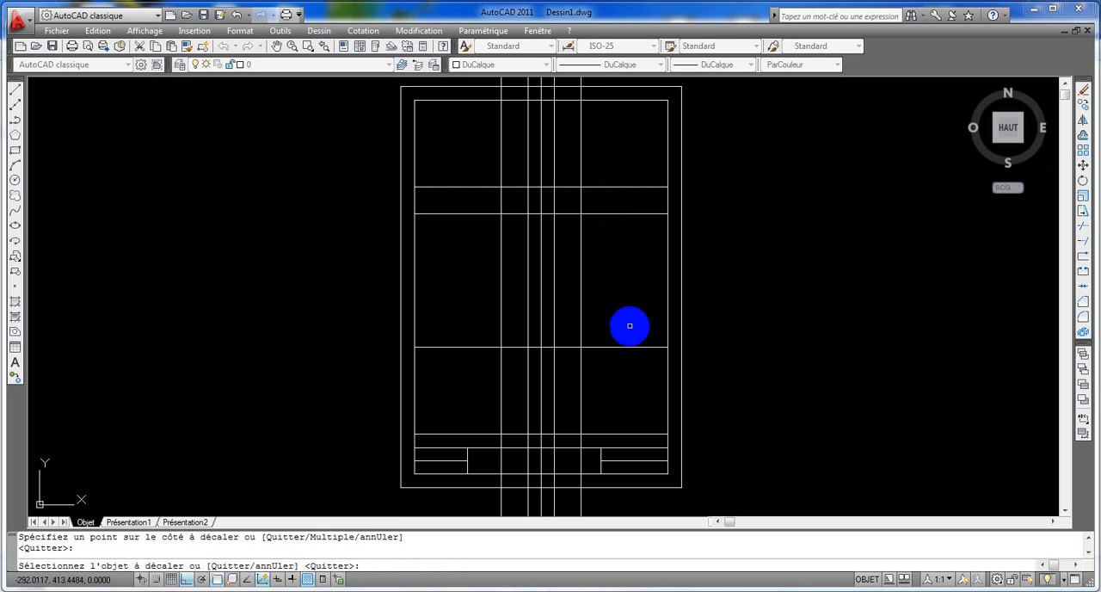
left_click(624, 346)
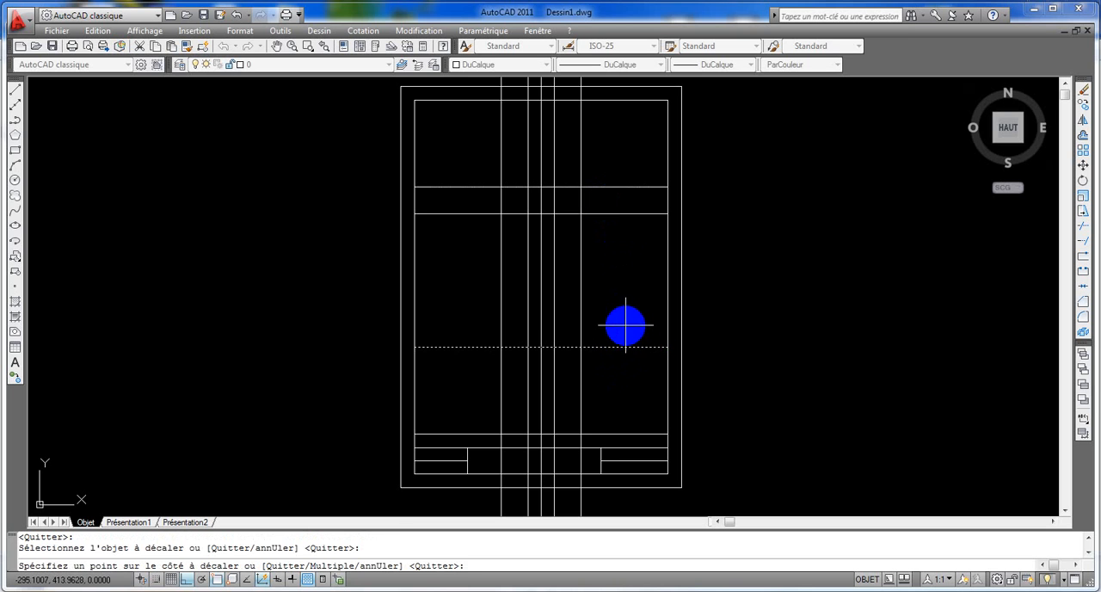
left_click(622, 320)
left_click(620, 320)
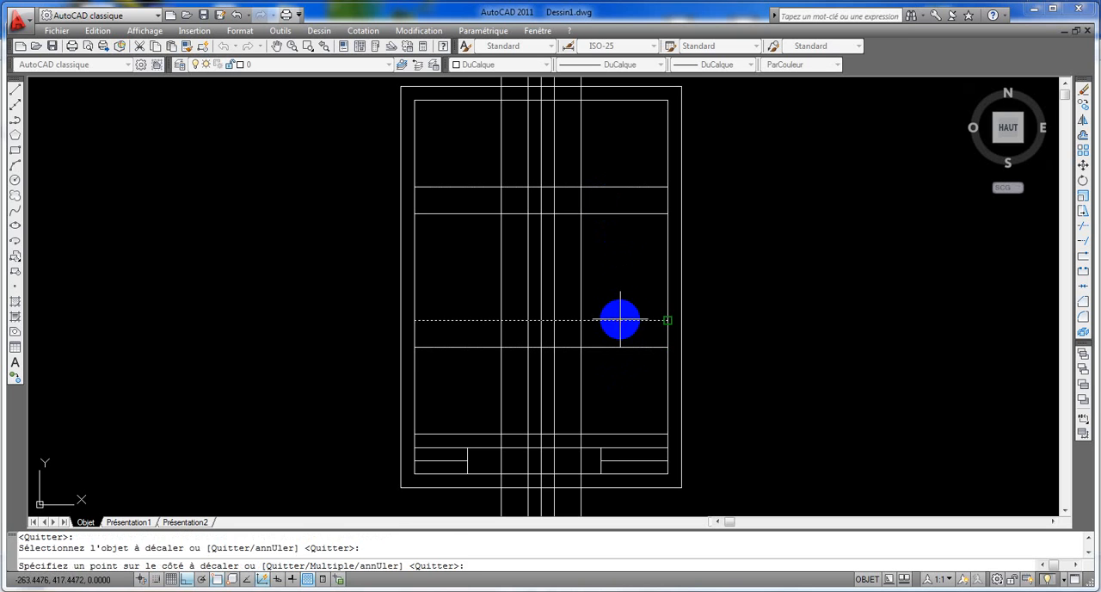
left_click(620, 305)
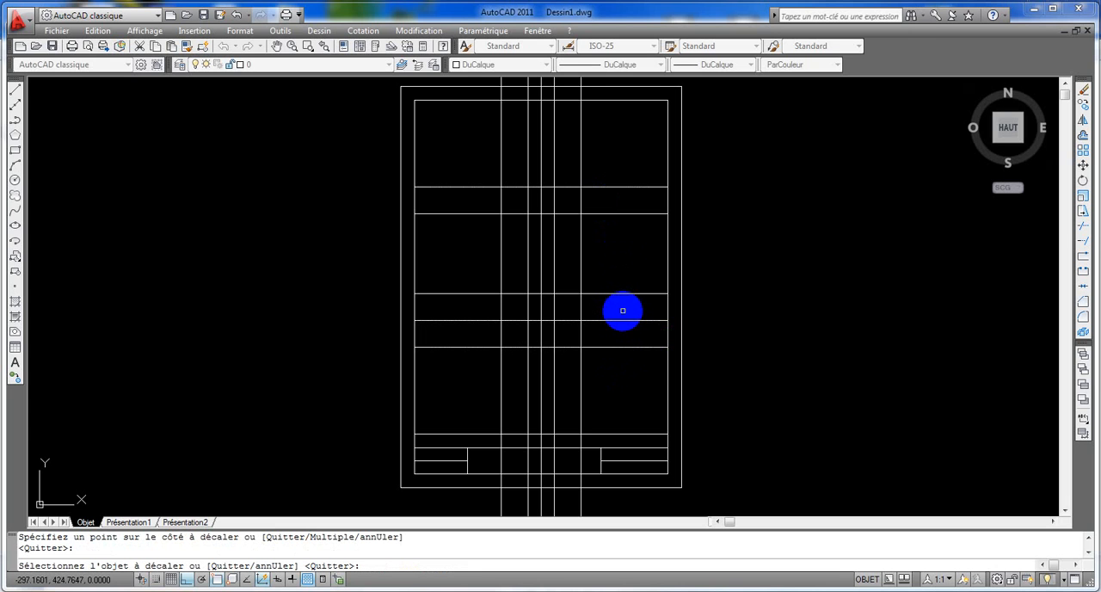
key("Escape")
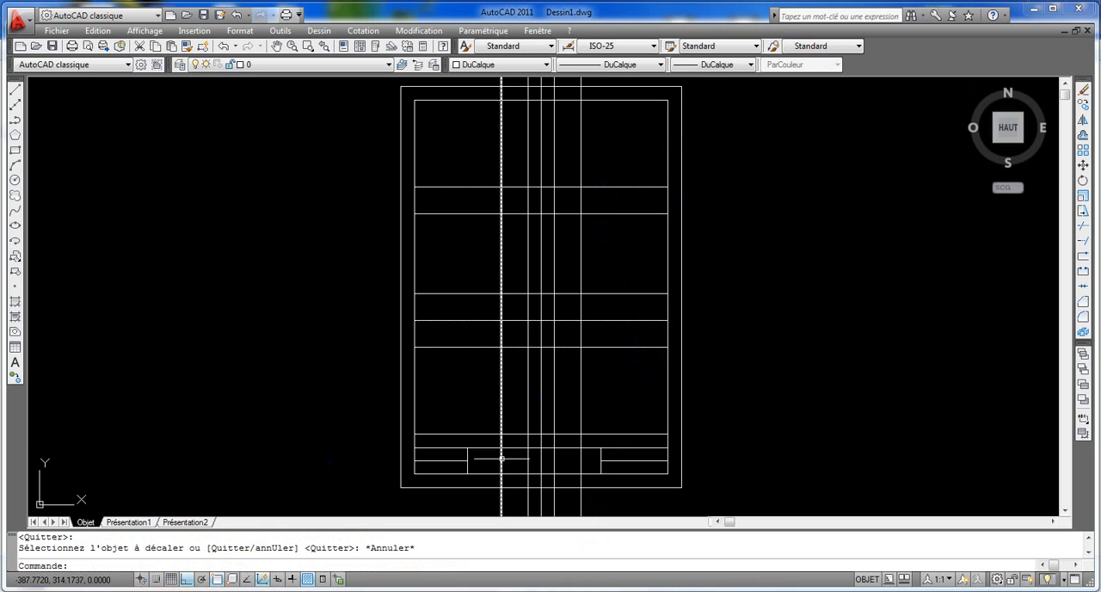
- Turn Ortho off, set the current colour to Rouge, and draw the letter A's closed outer outline with its bottom notch along the guide intersections
left_click(185, 579)
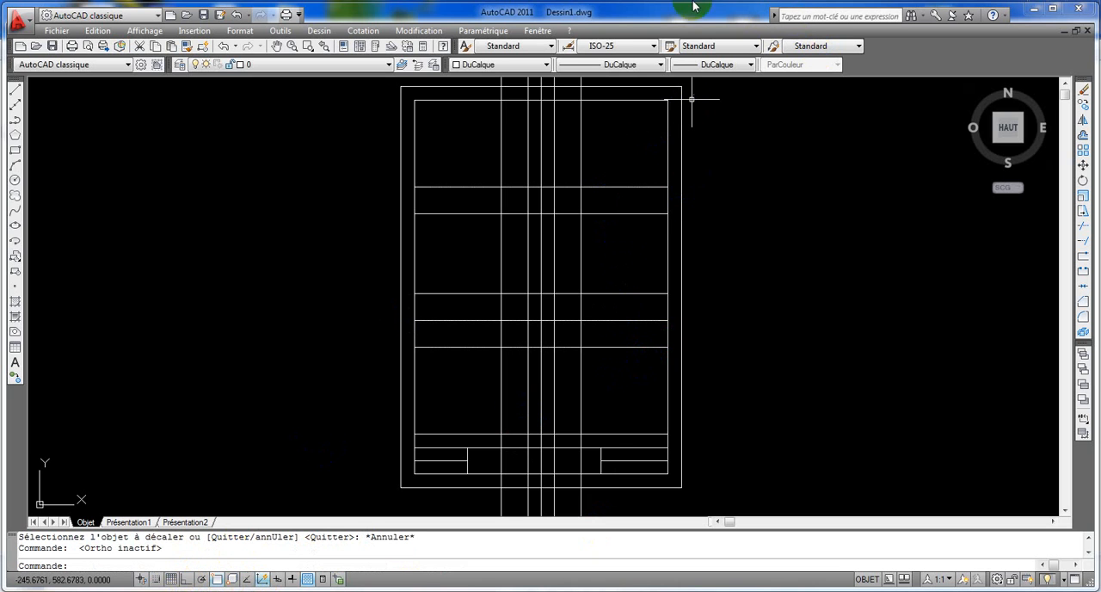
left_click(546, 65)
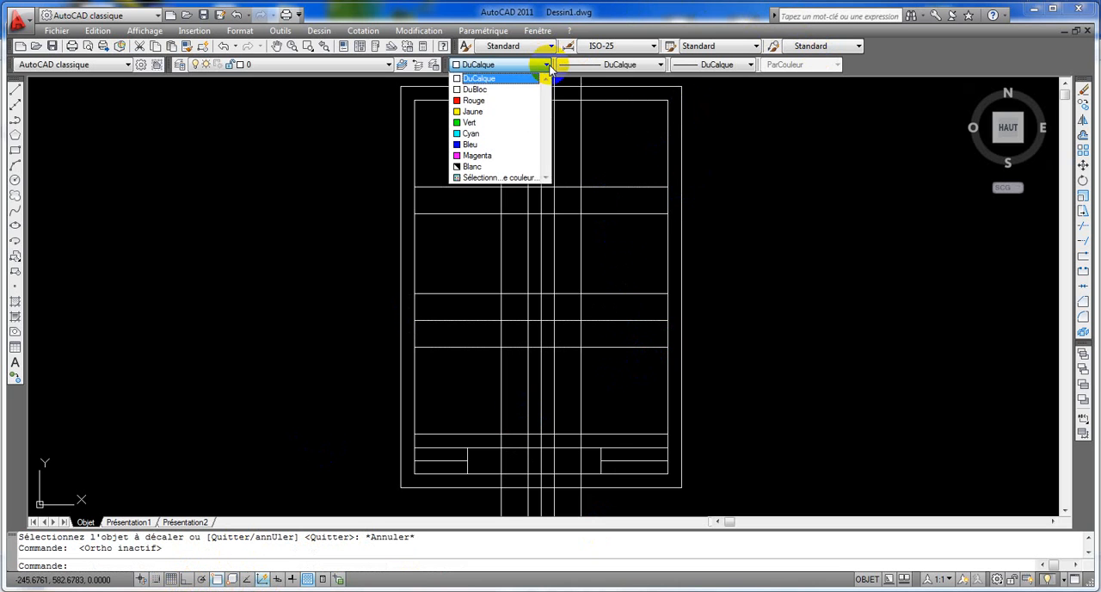
left_click(513, 101)
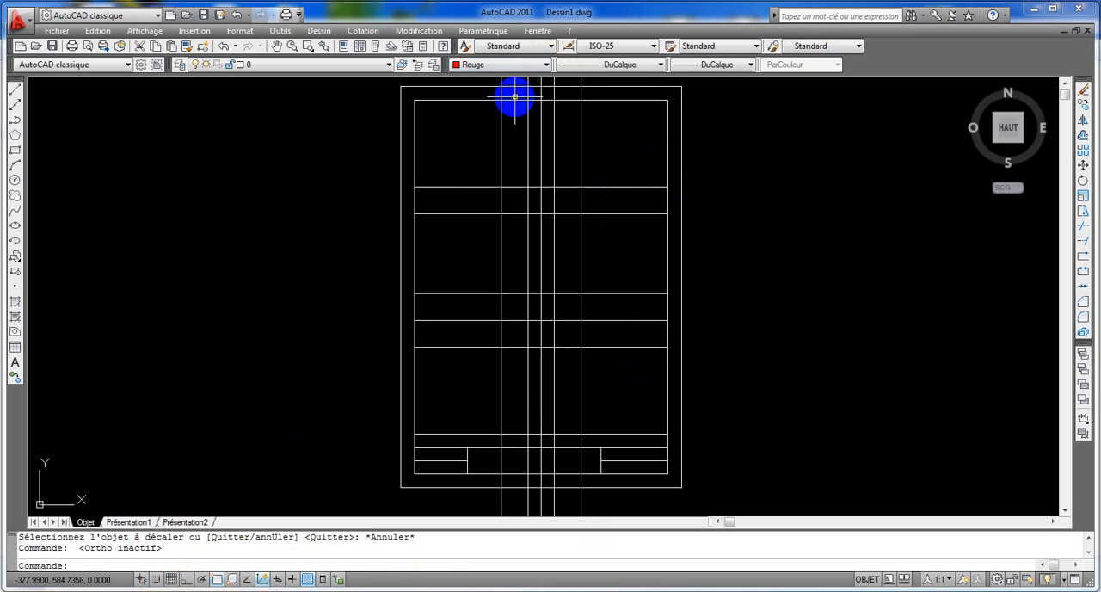
left_click(15, 91)
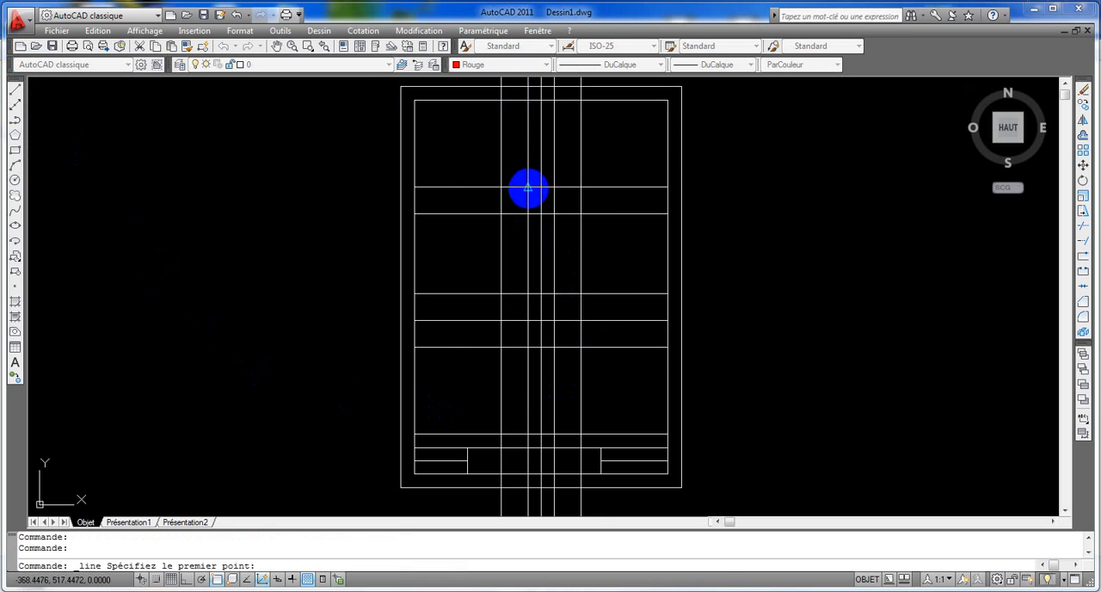
left_click(526, 186)
left_click(552, 186)
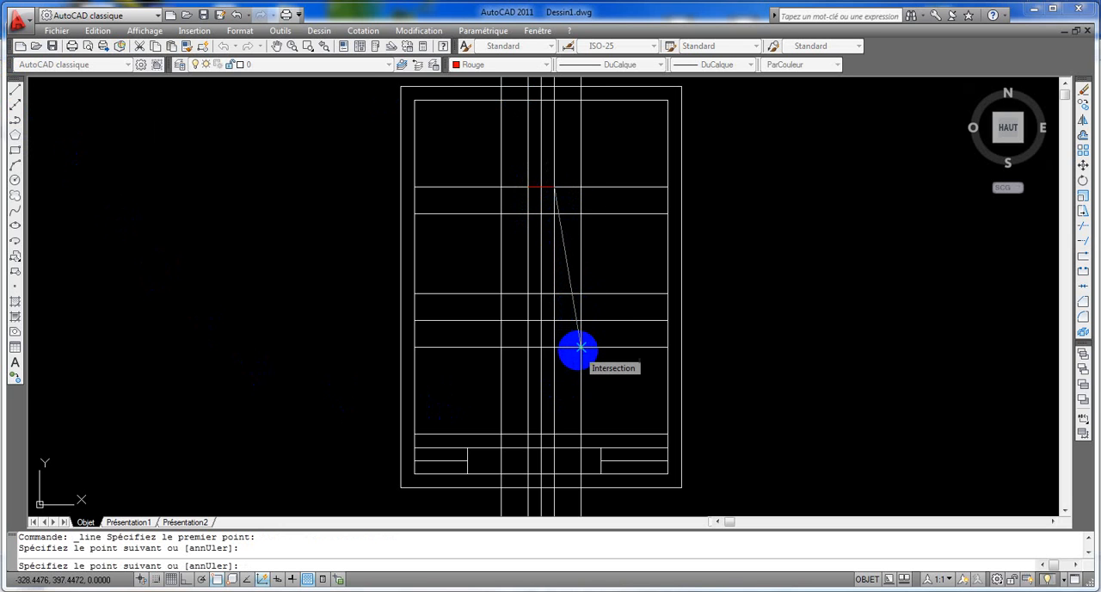
left_click(580, 346)
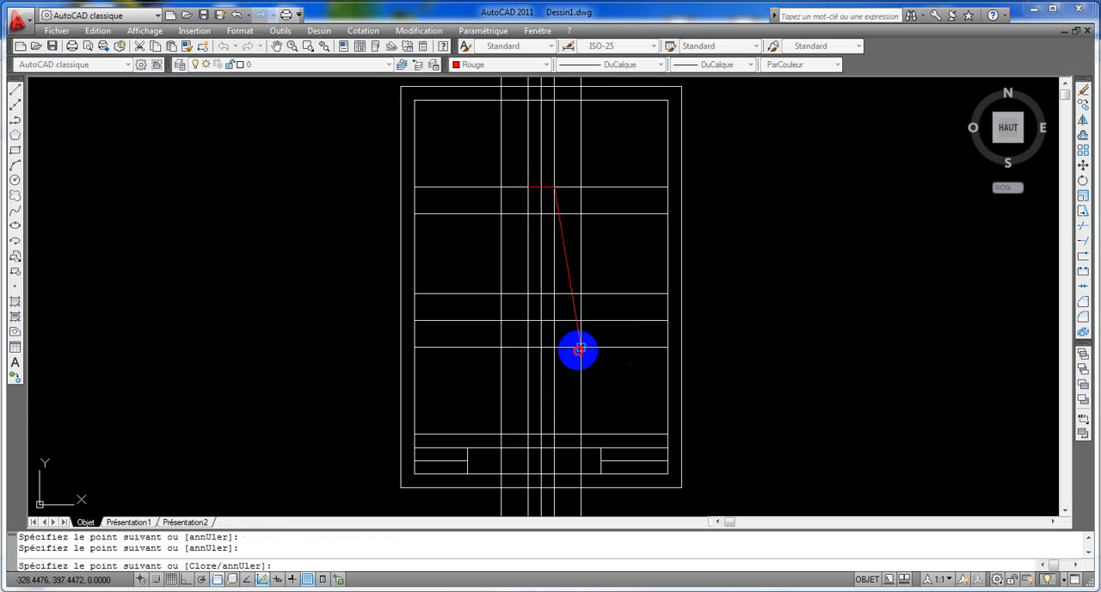
left_click(554, 347)
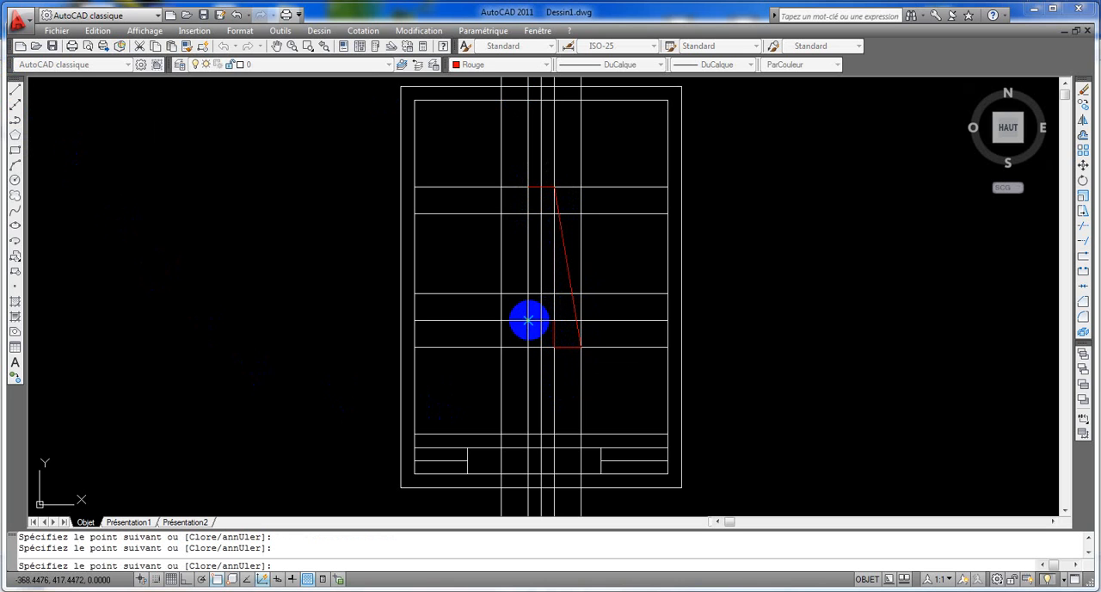
left_click(528, 347)
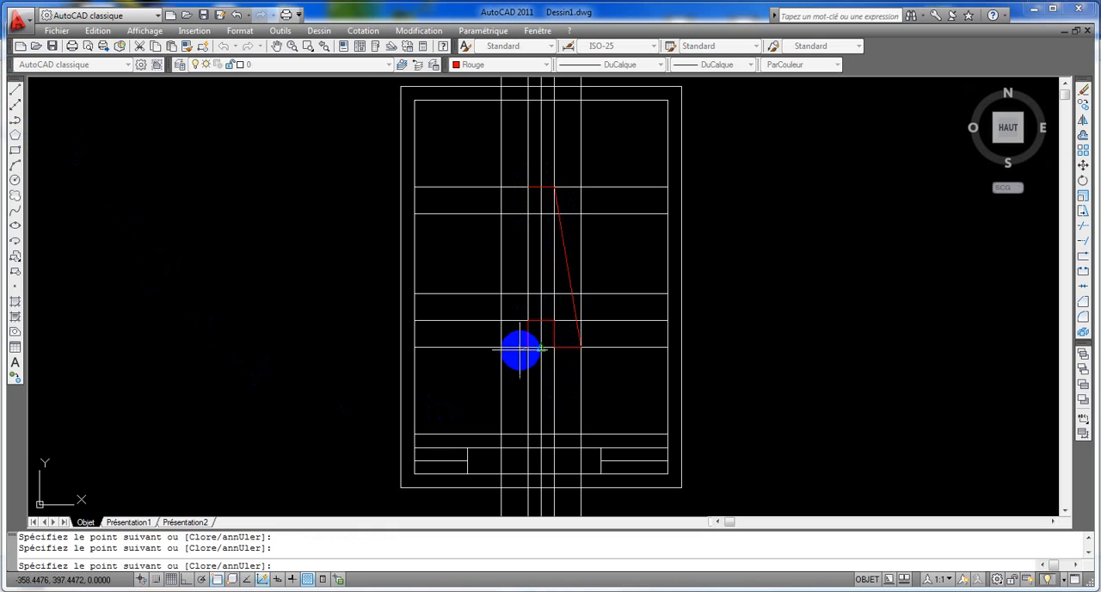
left_click(502, 346)
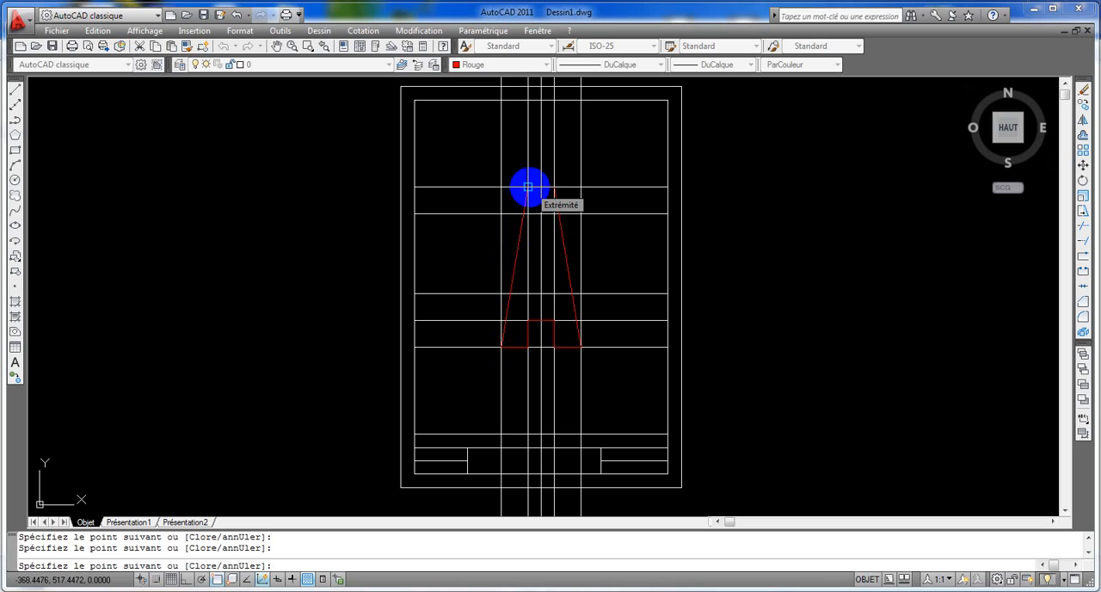
left_click(528, 187)
key("Return")
key("Return")
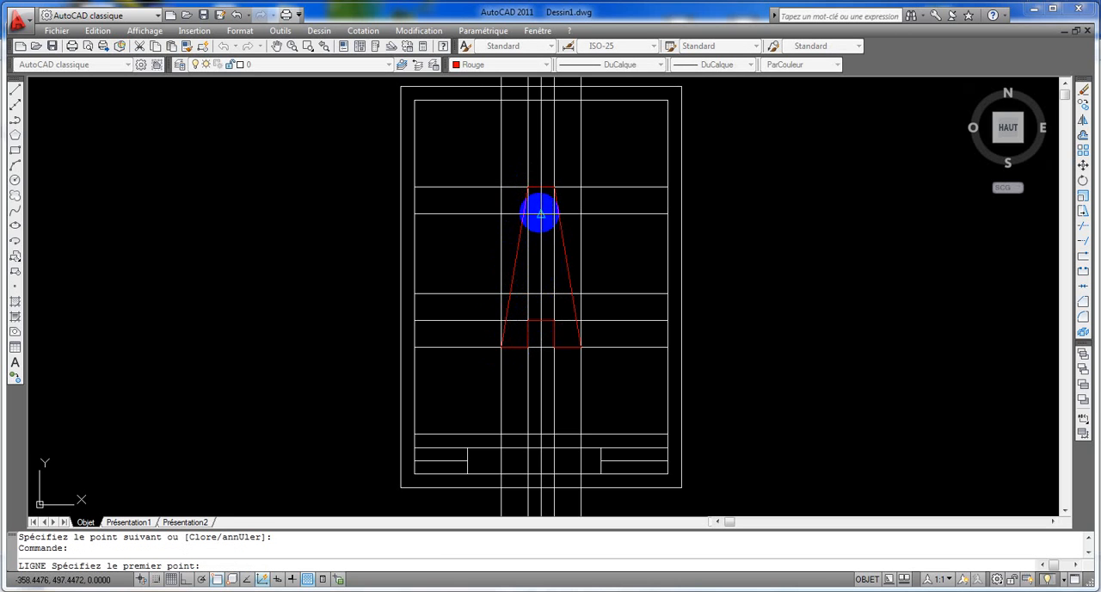
- Draw the letter A's inner triangle from the centre line at the second guide to the 10-unit offset lines at the third guide and back
left_click(540, 212)
left_click(553, 295)
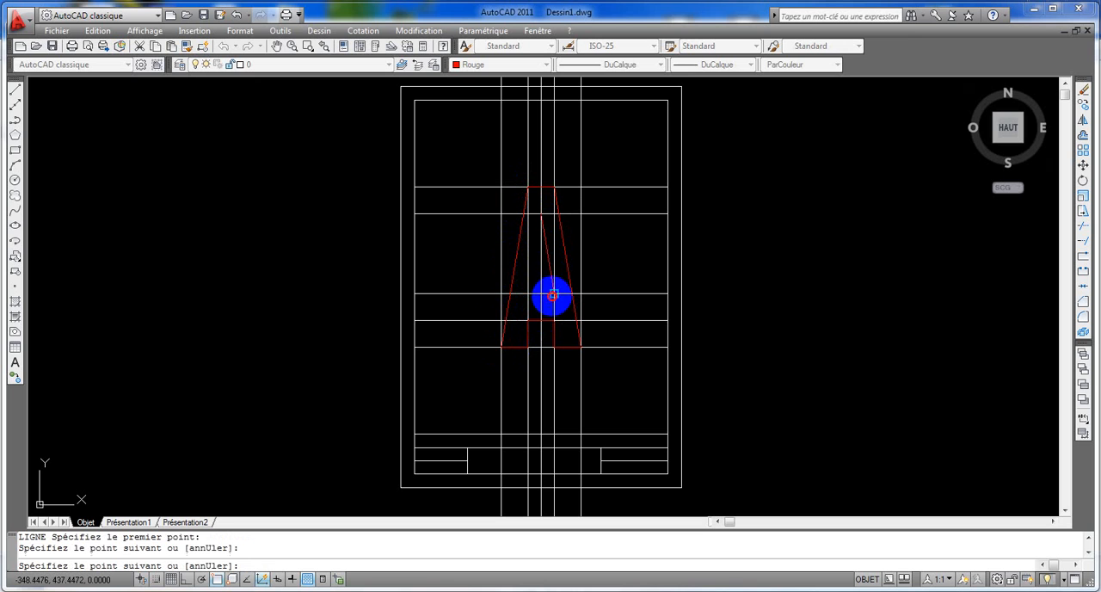
left_click(530, 295)
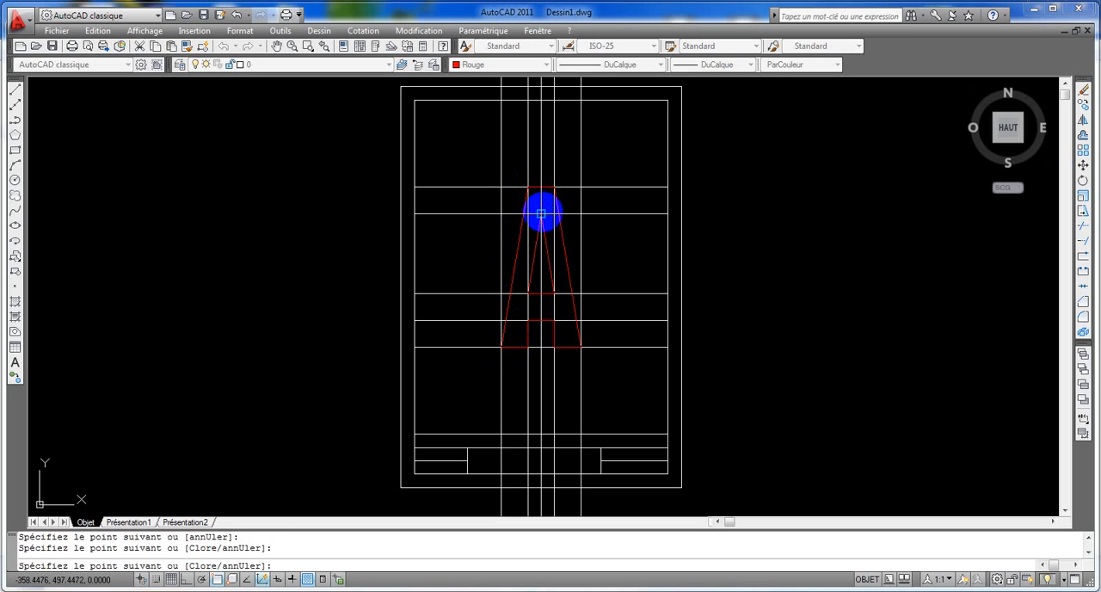
left_click(540, 213)
key("Return")
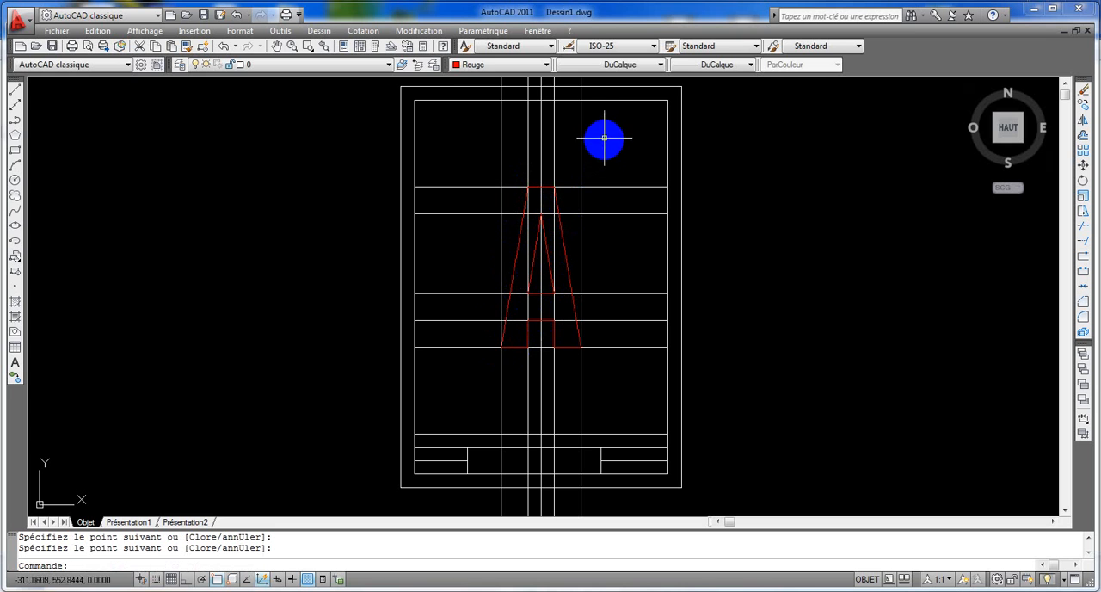
- Delete the five vertical construction lines and the five horizontal guide lines around the letter A
left_click(600, 119)
left_click(474, 147)
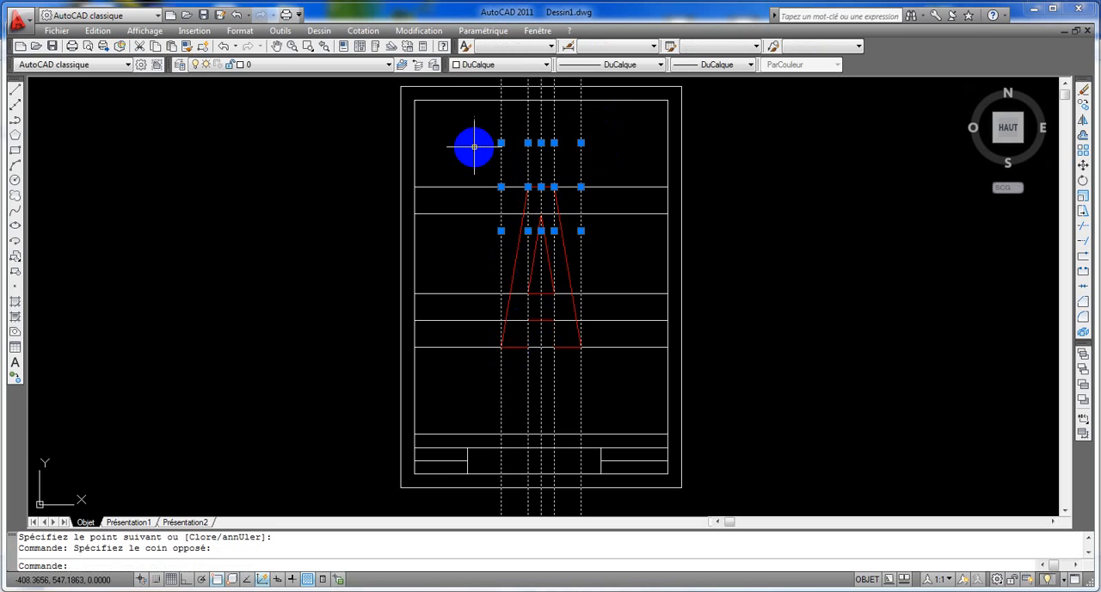
key("Delete")
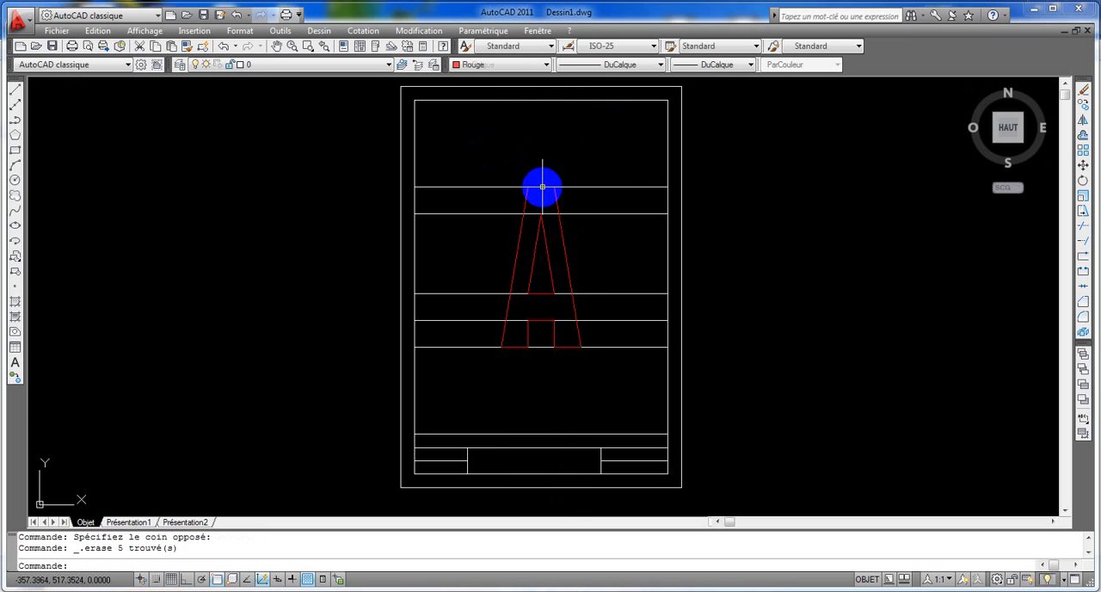
left_click(630, 177)
left_click(609, 373)
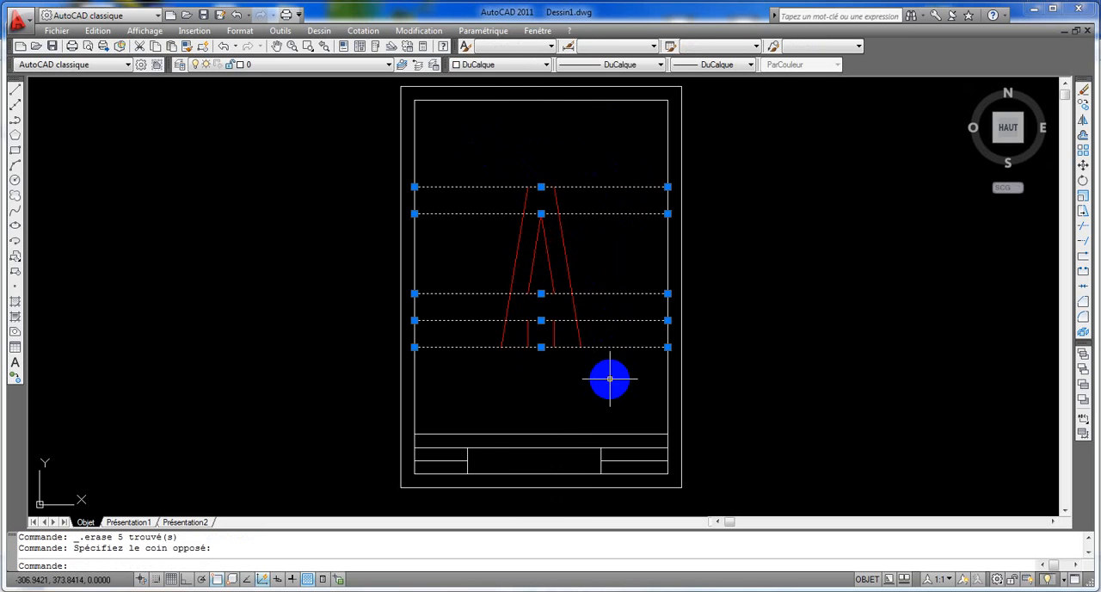
key("Delete")
middle_click(840, 318)
middle_click(841, 318)
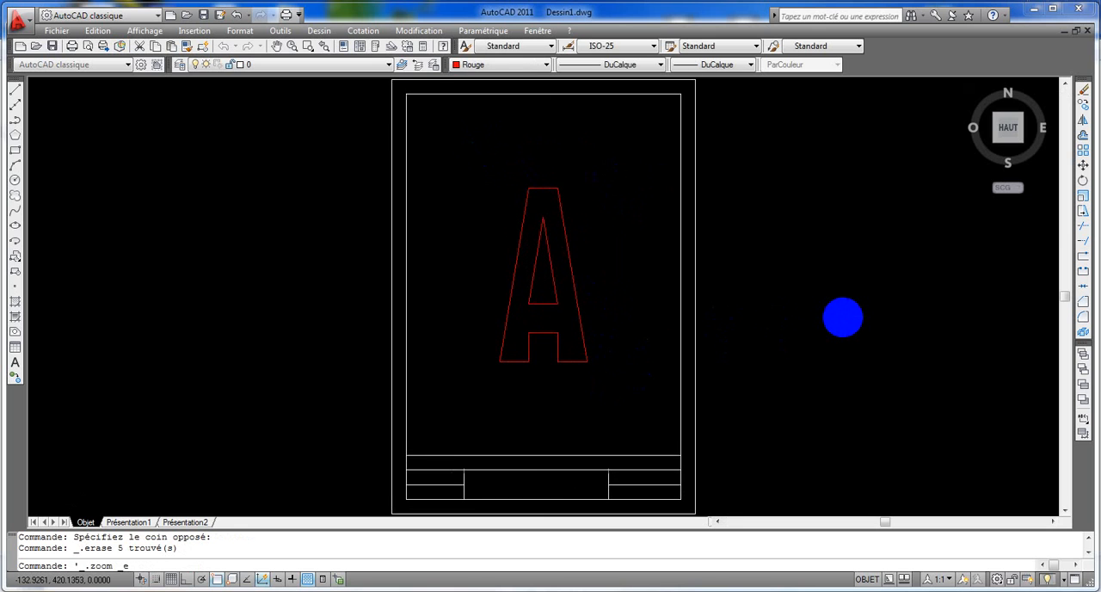